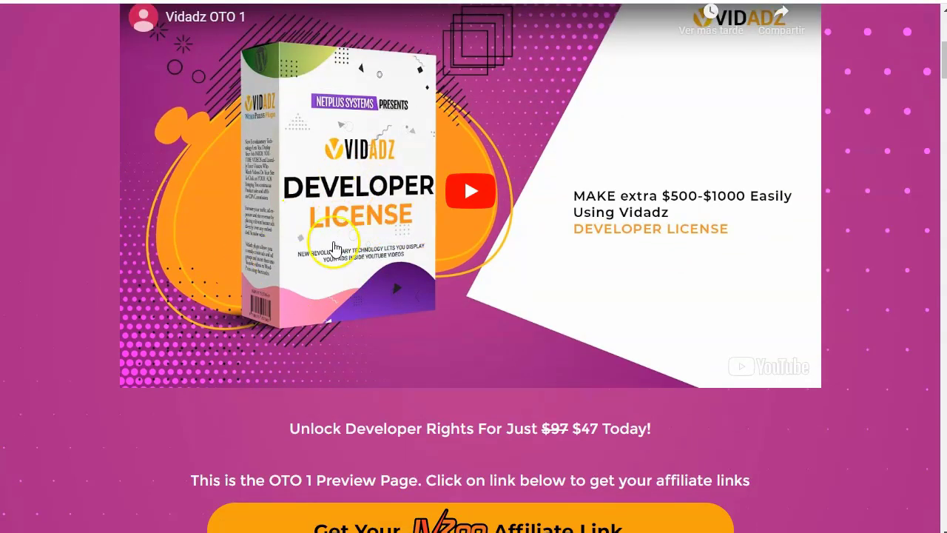
Read through the Vidadz Developer License offer page down to the last-chance upgrade price and affiliate links.
scroll(334, 250, down, 4)
scroll(330, 285, down, 8)
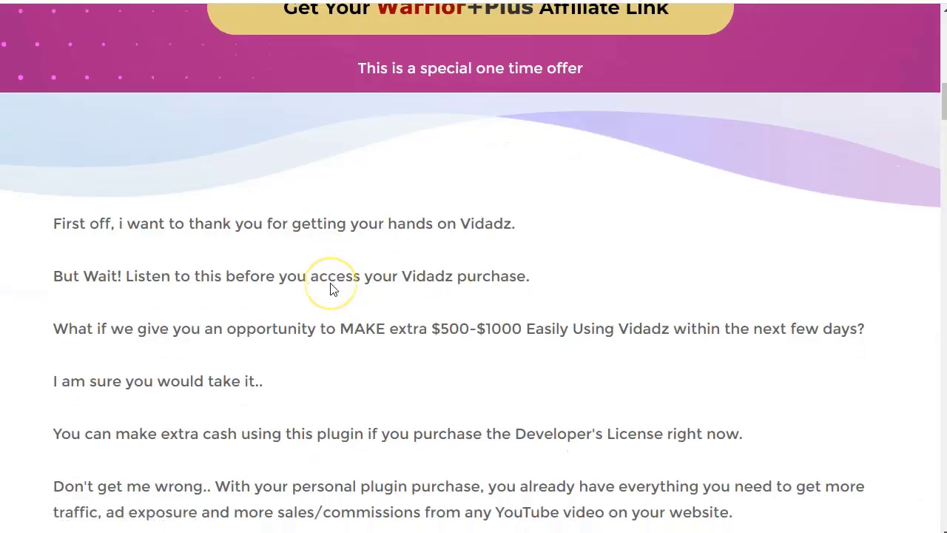
scroll(330, 289, down, 12)
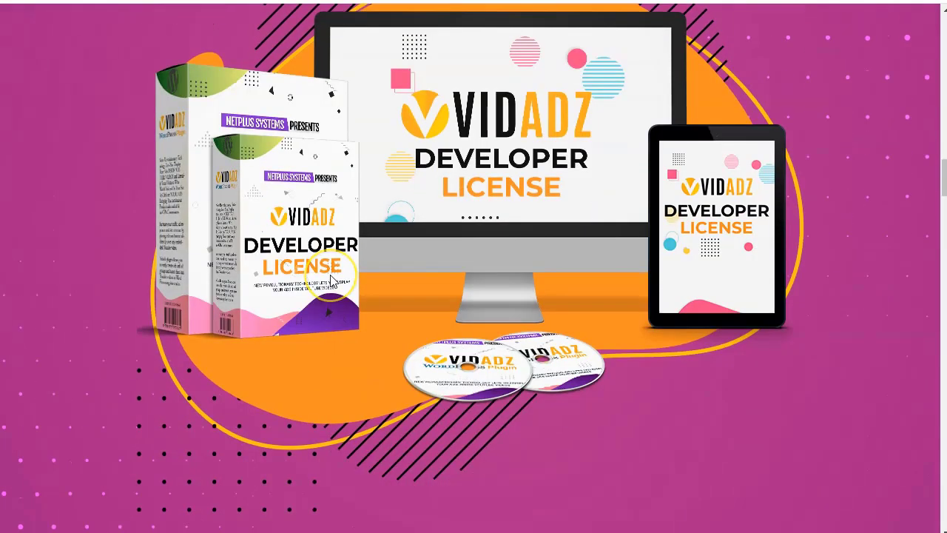
scroll(330, 282, down, 18)
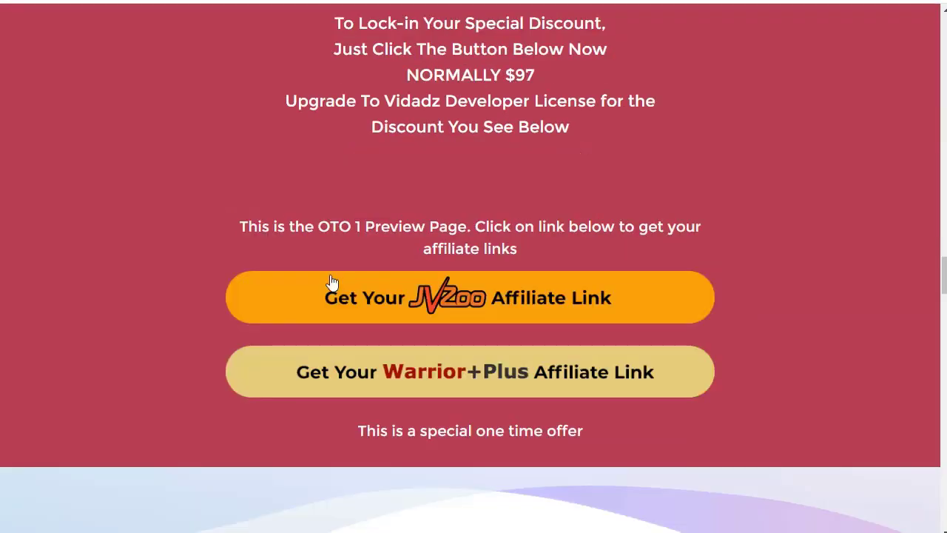
scroll(332, 282, down, 10)
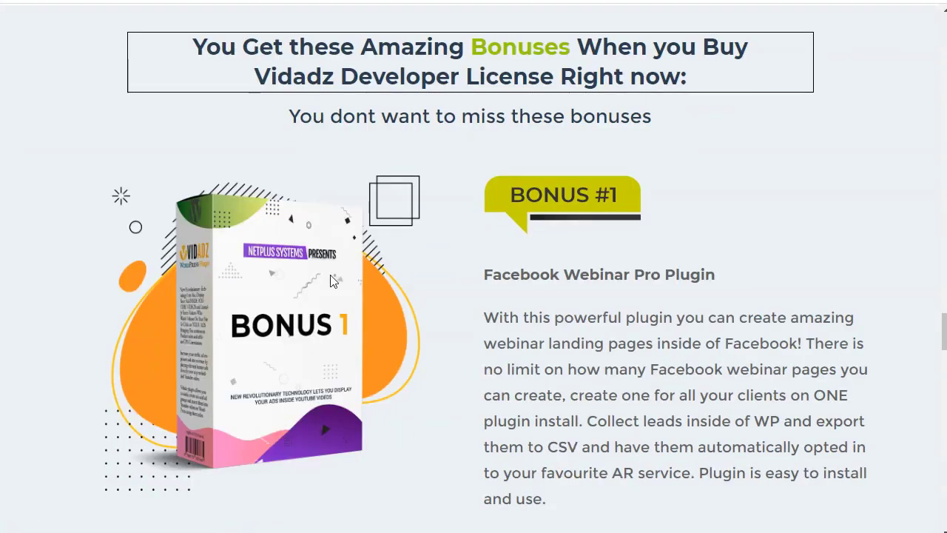
scroll(332, 281, down, 17)
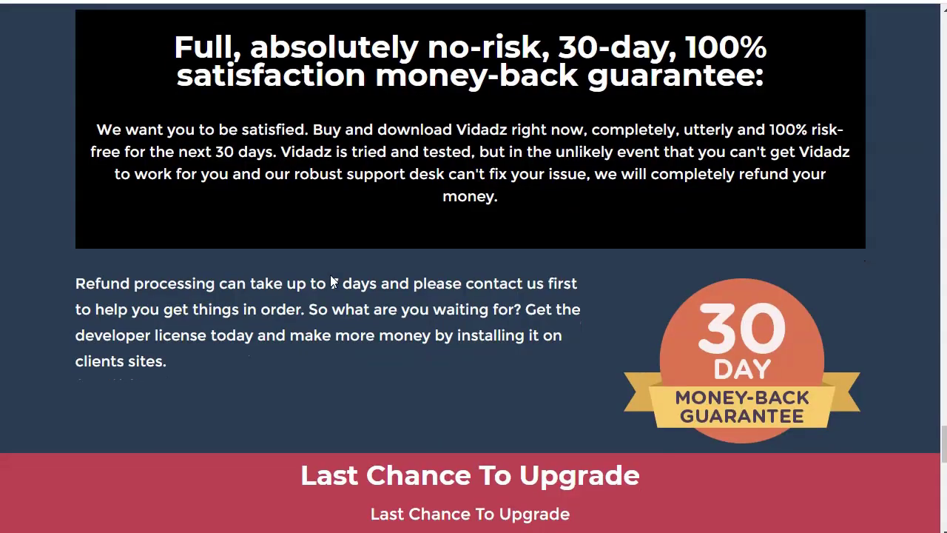
scroll(383, 214, down, 5)
scroll(199, 330, down, 1)
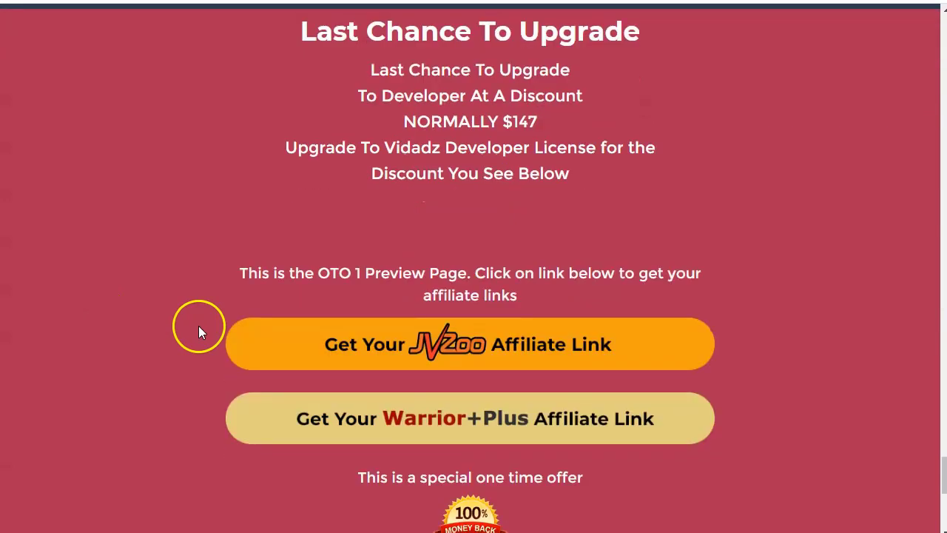
drag(403, 122, 542, 120)
click(456, 220)
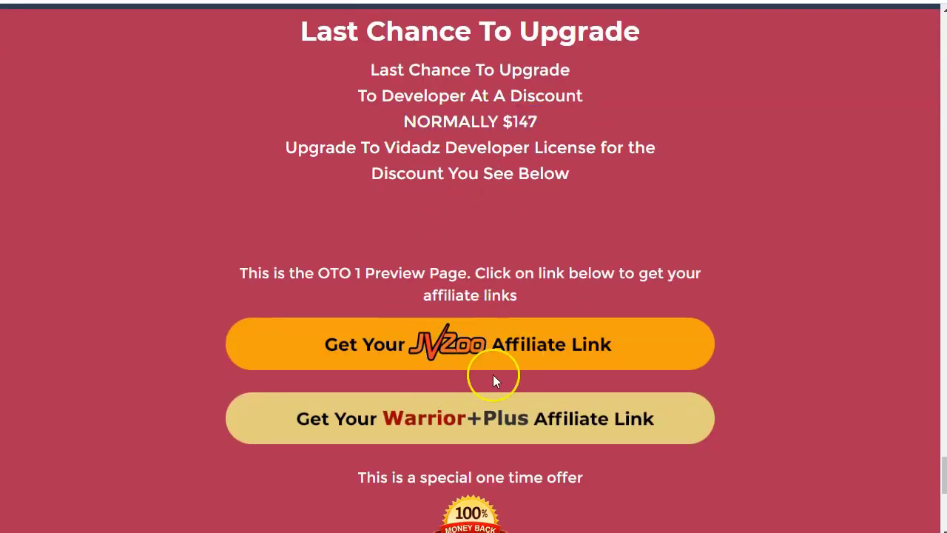
Read through the Vidadz Reseller License offer page, covering its price, included materials and product introduction.
scroll(151, 307, down, 4)
scroll(150, 306, down, 3)
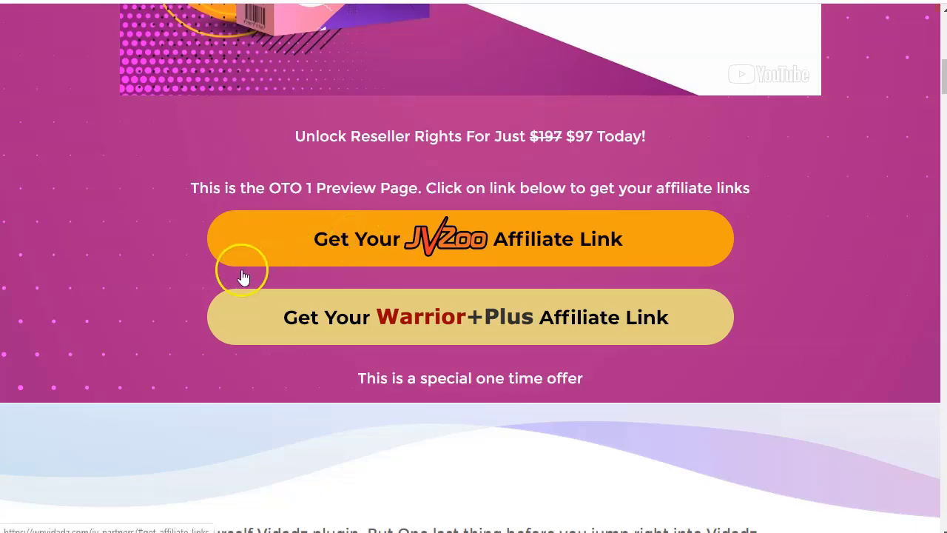
scroll(243, 271, up, 9)
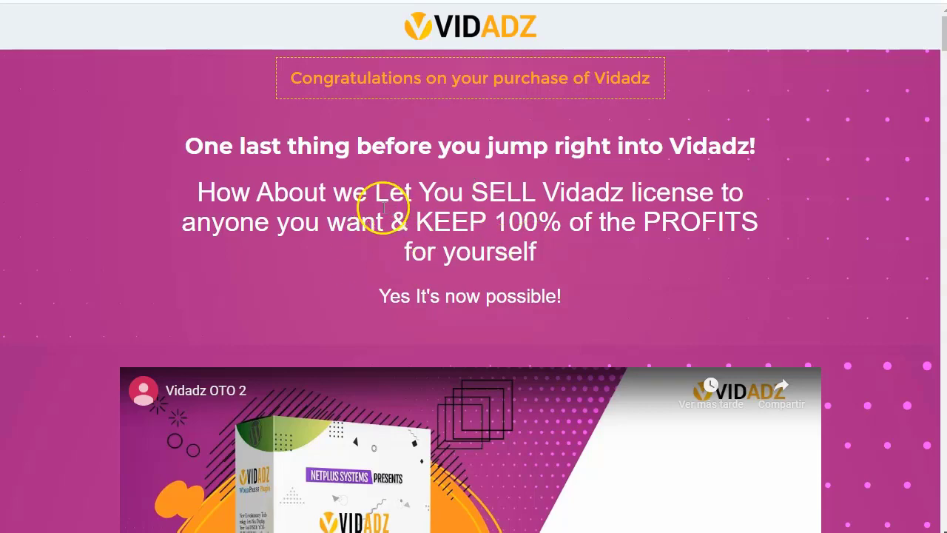
scroll(379, 175, down, 7)
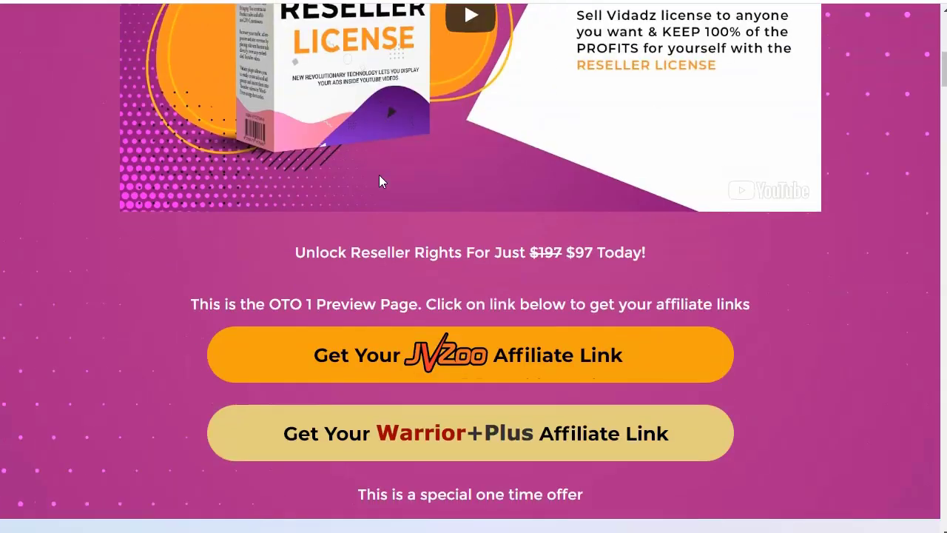
scroll(379, 176, down, 18)
scroll(379, 177, up, 20)
scroll(380, 177, down, 4)
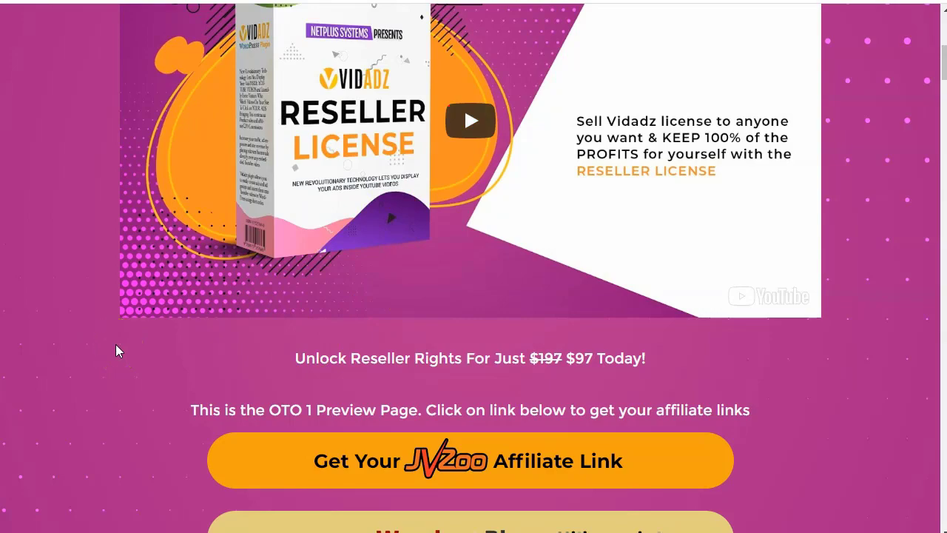
scroll(116, 346, down, 15)
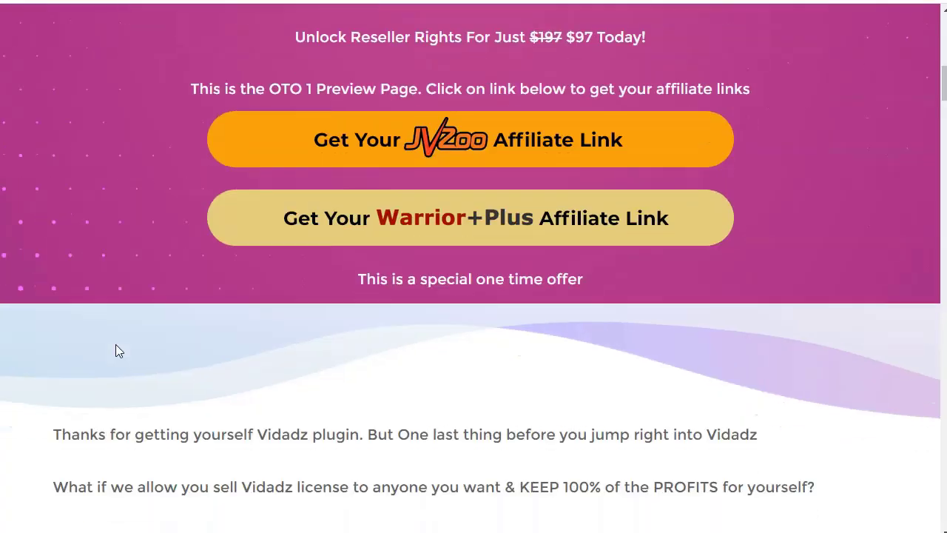
scroll(368, 277, down, 11)
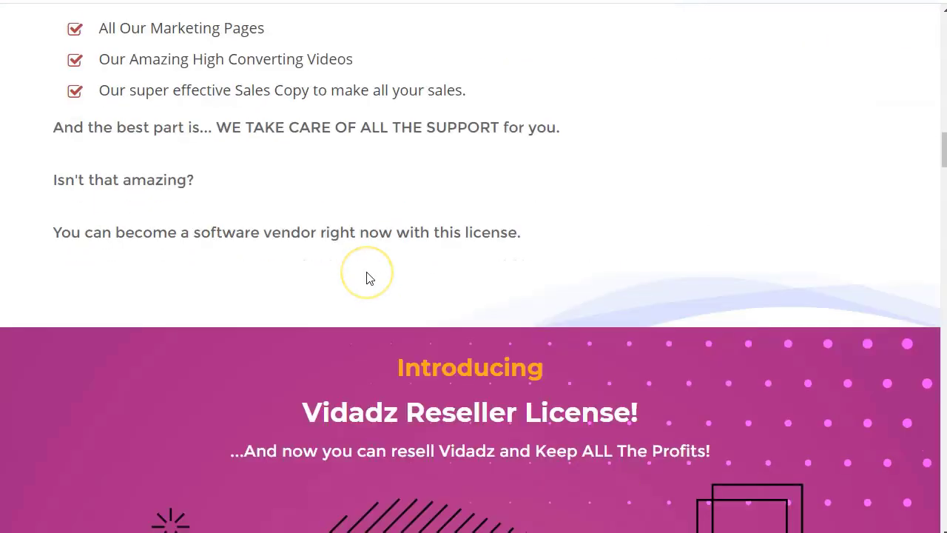
scroll(368, 277, down, 2)
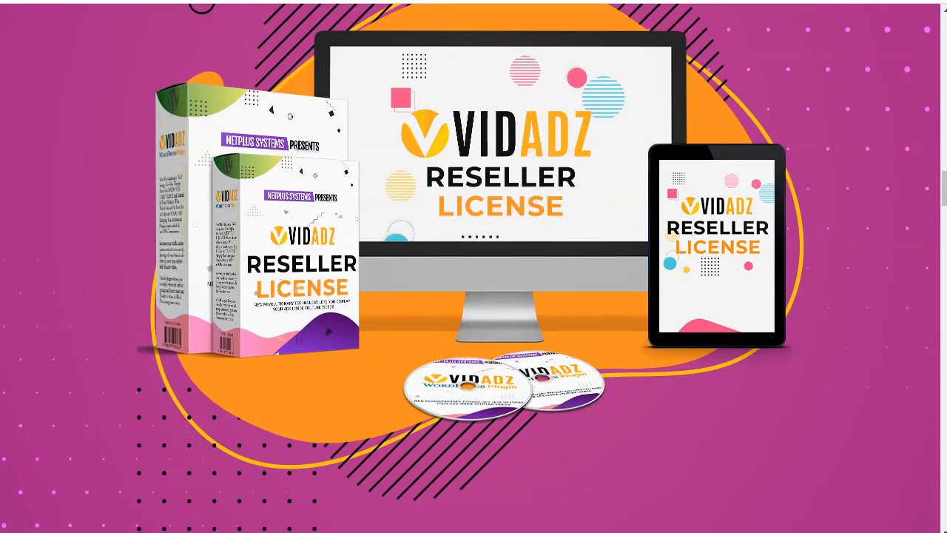
Switch to the WordPress dashboard and open the VidAdz plugin's Settings page.
click(318, 1)
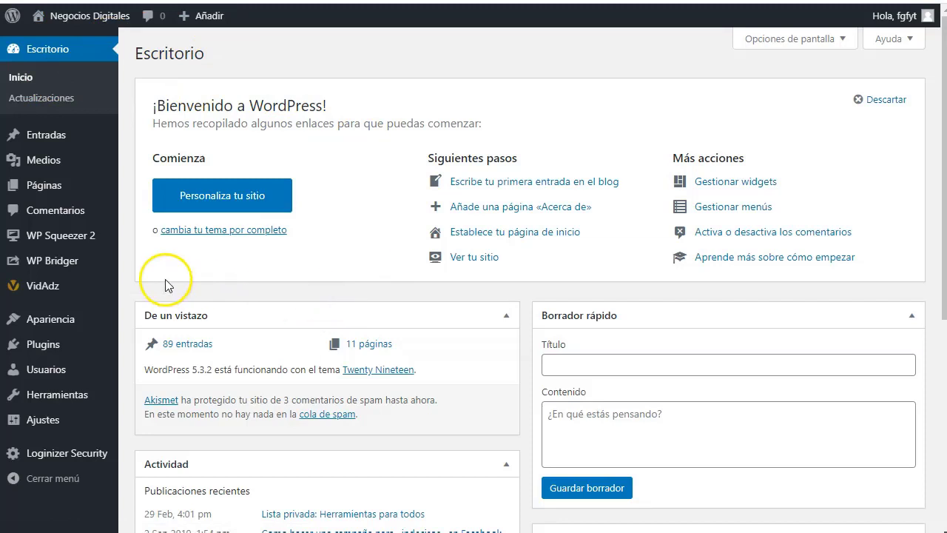
mouse_move(54, 293)
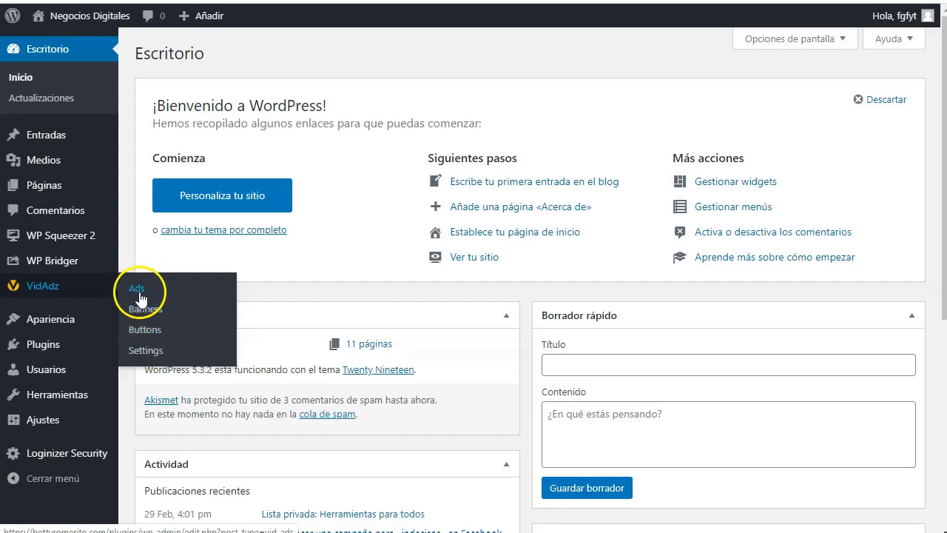
click(149, 353)
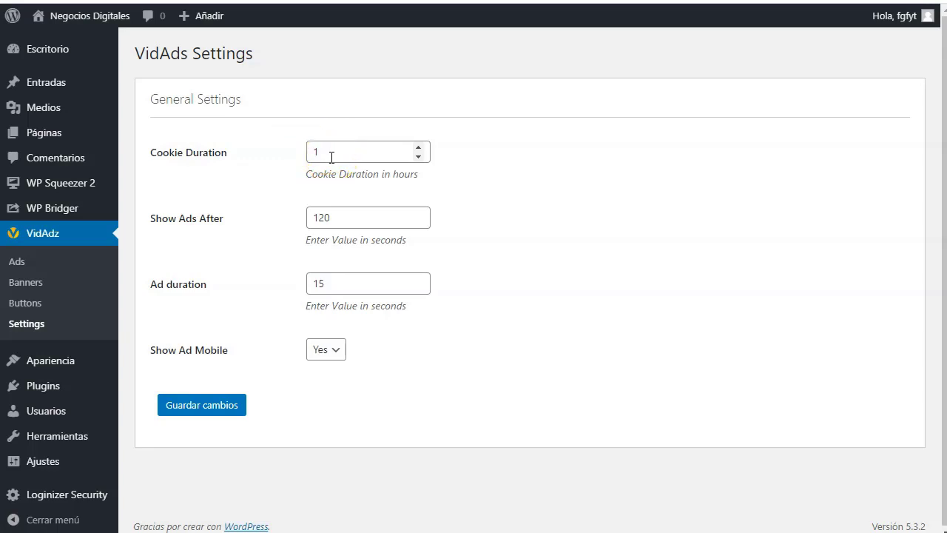
Examine the Cookie Duration, Show Ads After and Ad duration fields in the VidAdz general settings.
click(344, 154)
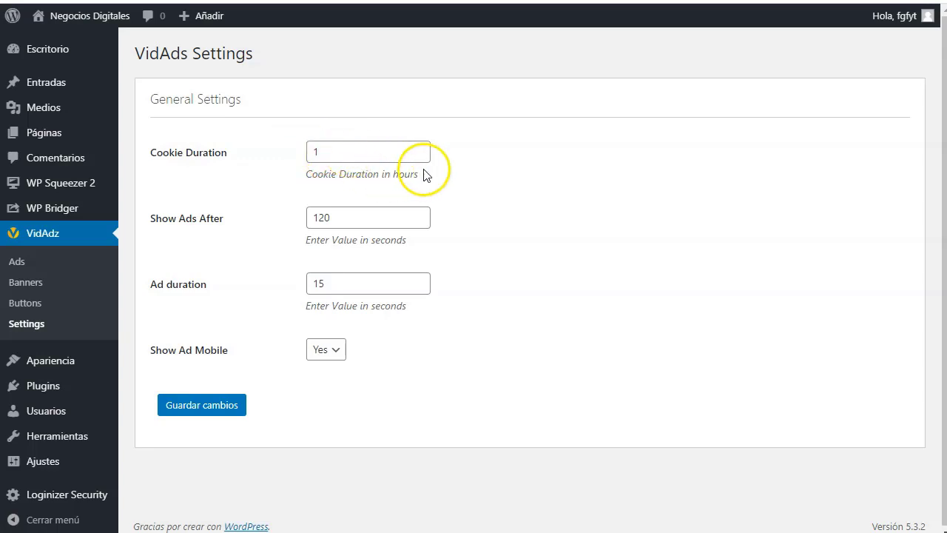
text(1)
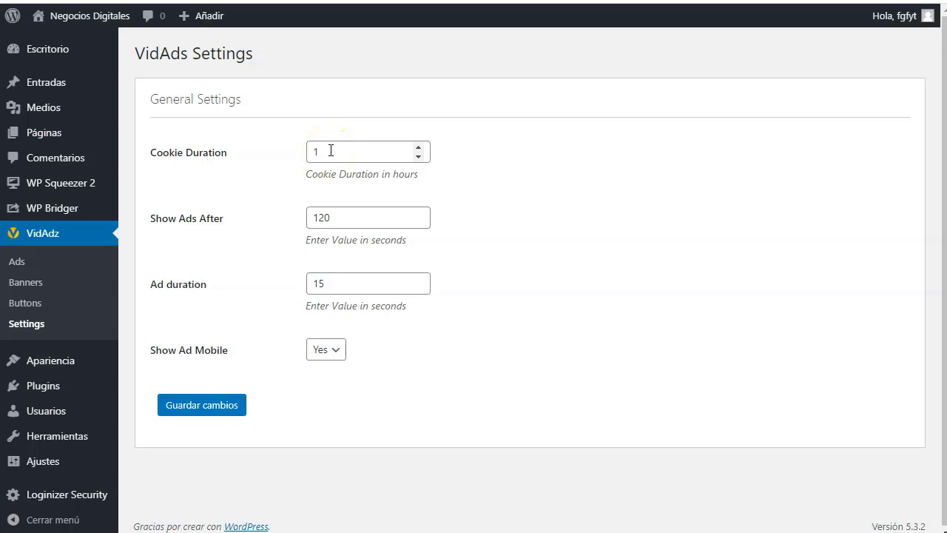
click(336, 151)
click(174, 218)
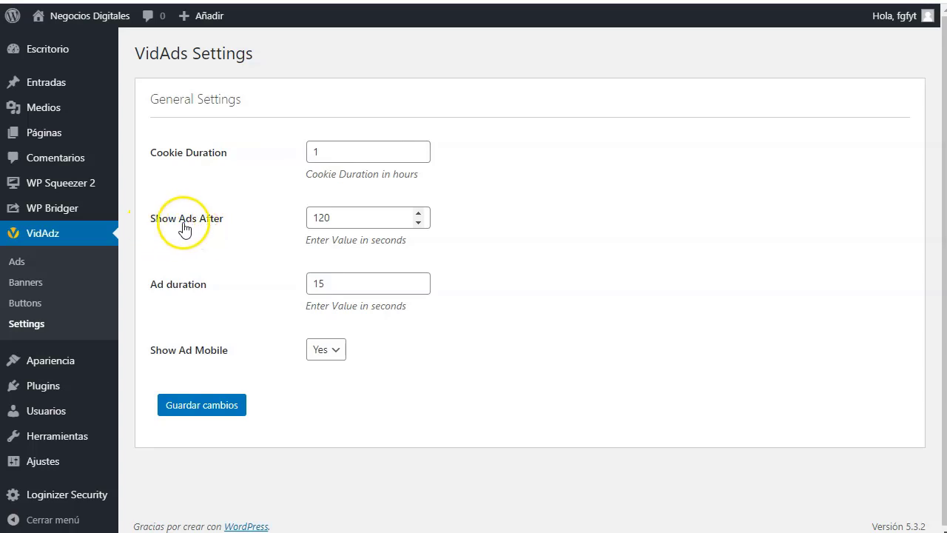
drag(369, 244, 411, 245)
click(377, 241)
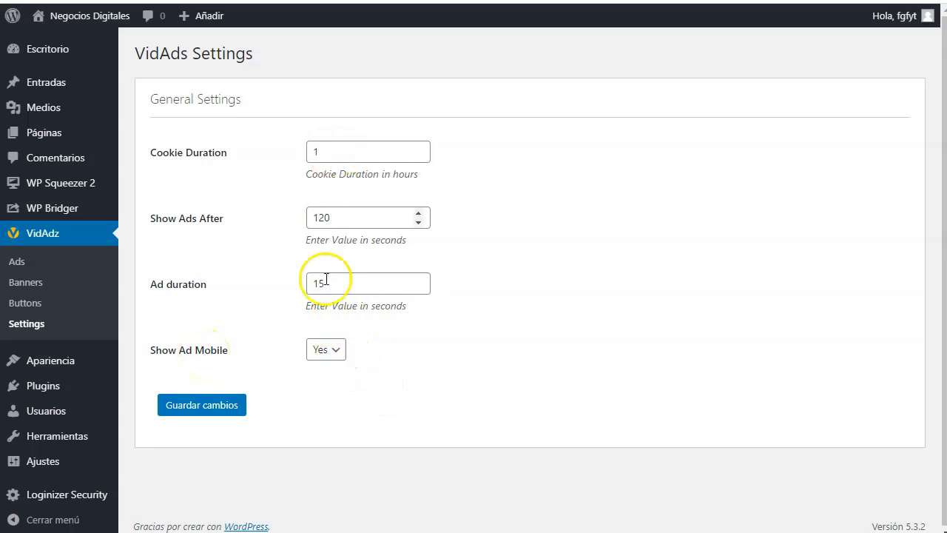
Open the "lista privada promo video" button from the VidAdz Buttons list for editing.
click(25, 312)
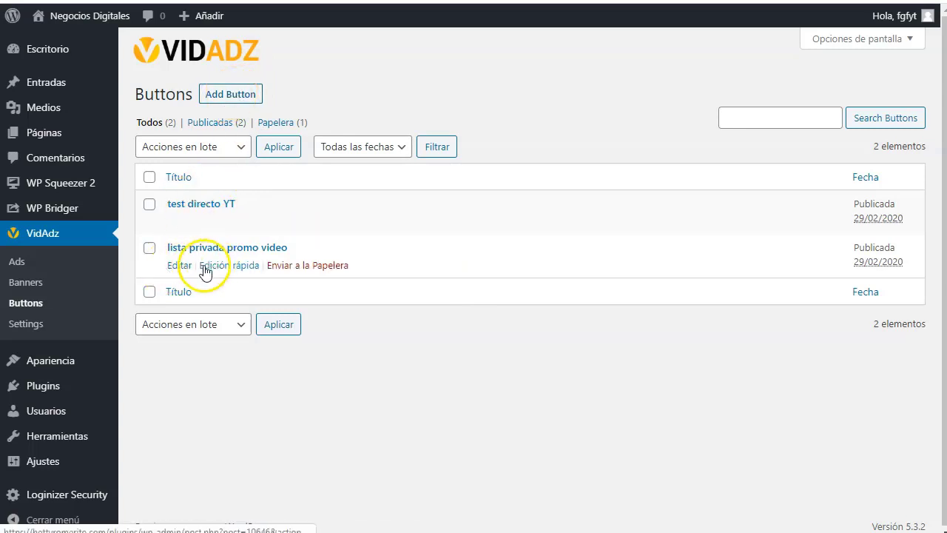
click(179, 265)
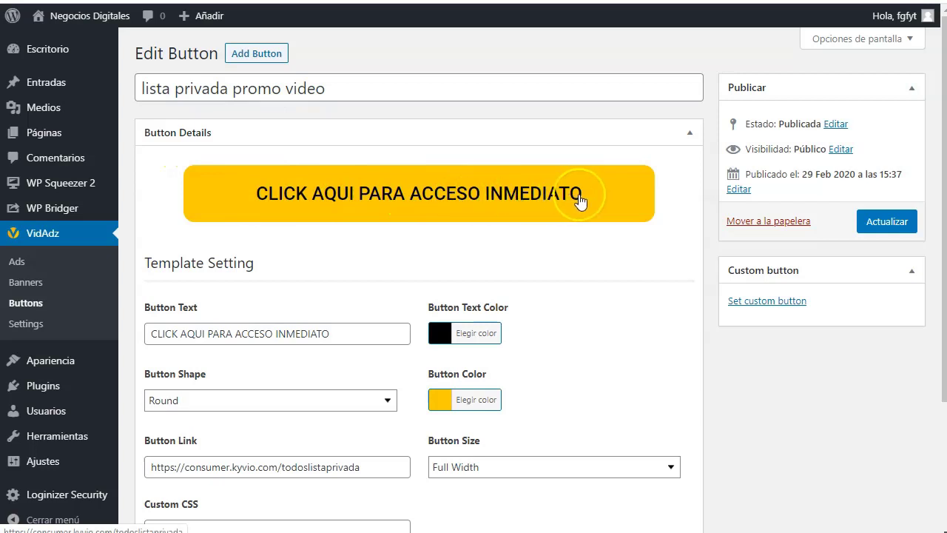
scroll(579, 201, down, 1)
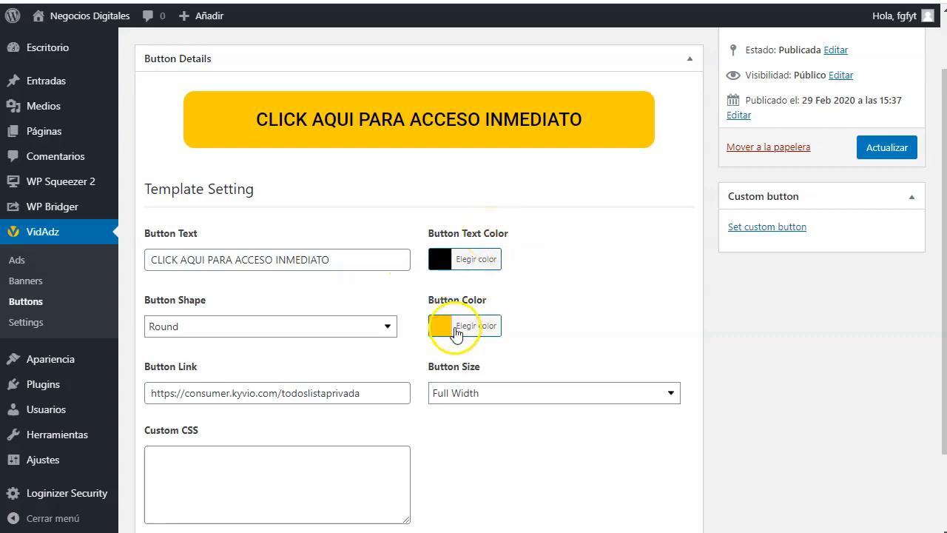
Try the Rectangular button shape and set it back to Round.
click(242, 333)
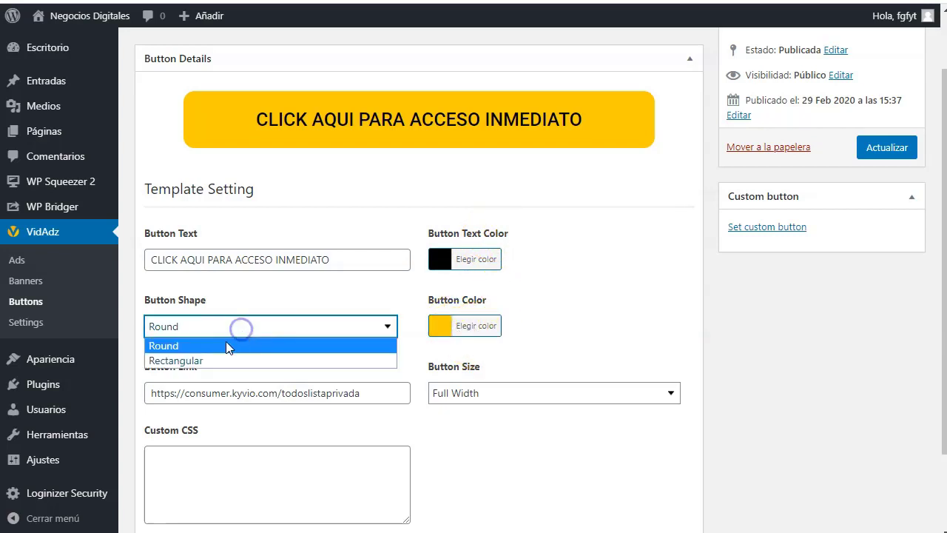
click(244, 298)
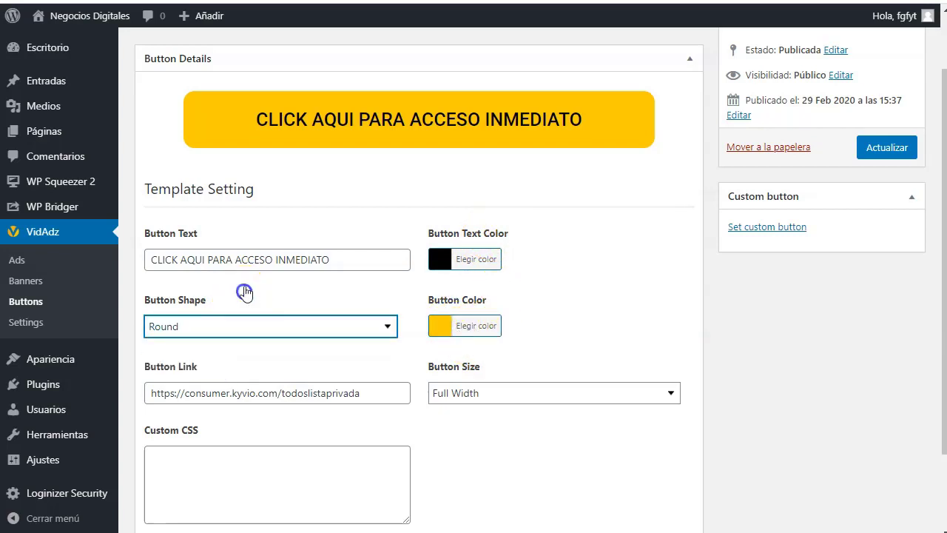
click(216, 327)
click(209, 361)
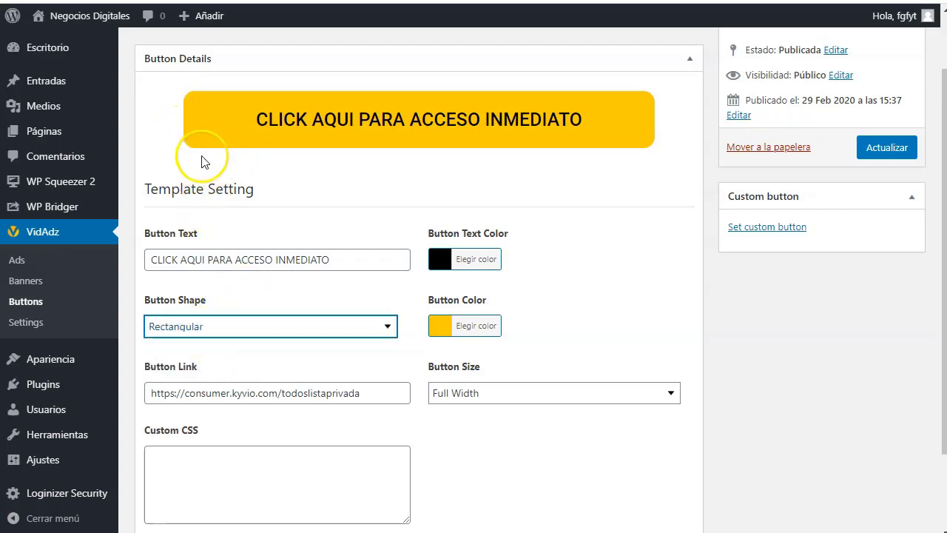
click(241, 328)
click(230, 345)
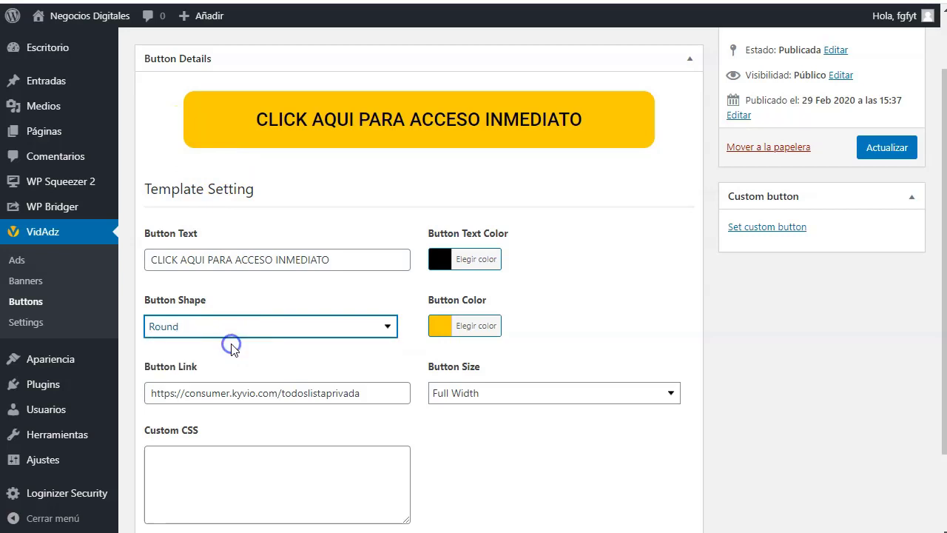
Examine the Button Size choices and the Custom CSS field in the button's template settings.
scroll(232, 345, down, 1)
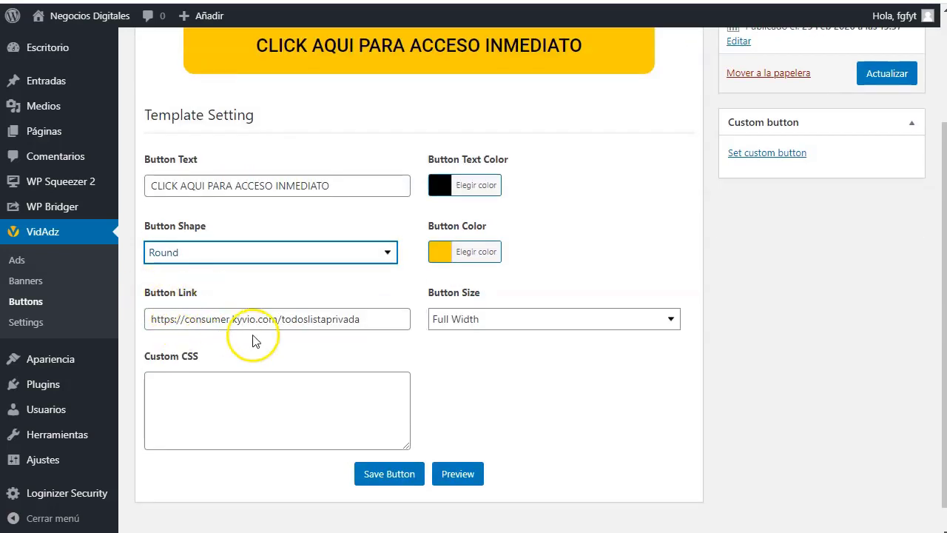
click(513, 319)
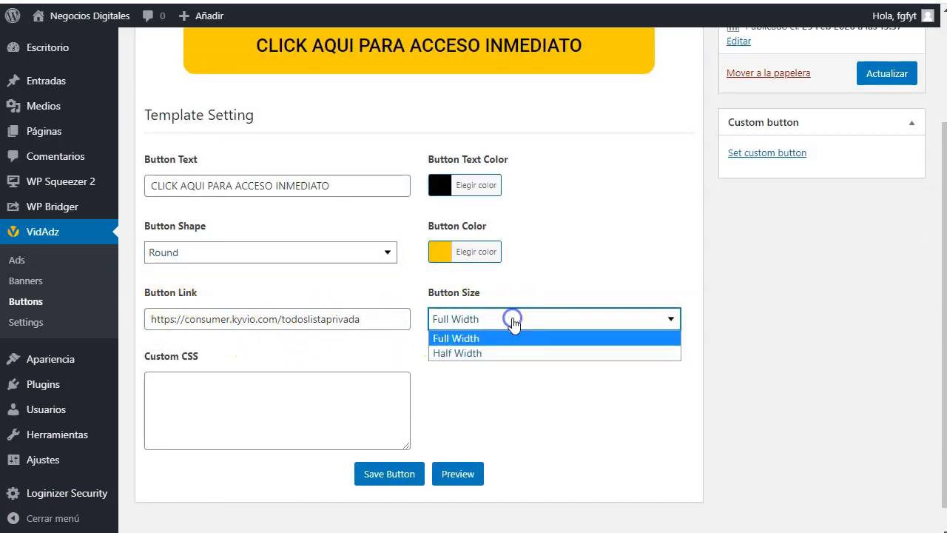
click(502, 413)
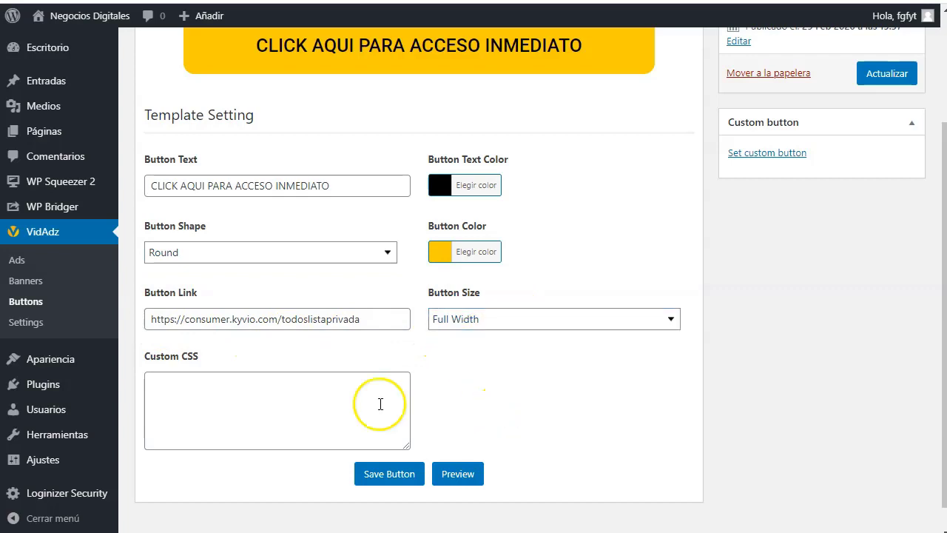
click(177, 385)
click(466, 410)
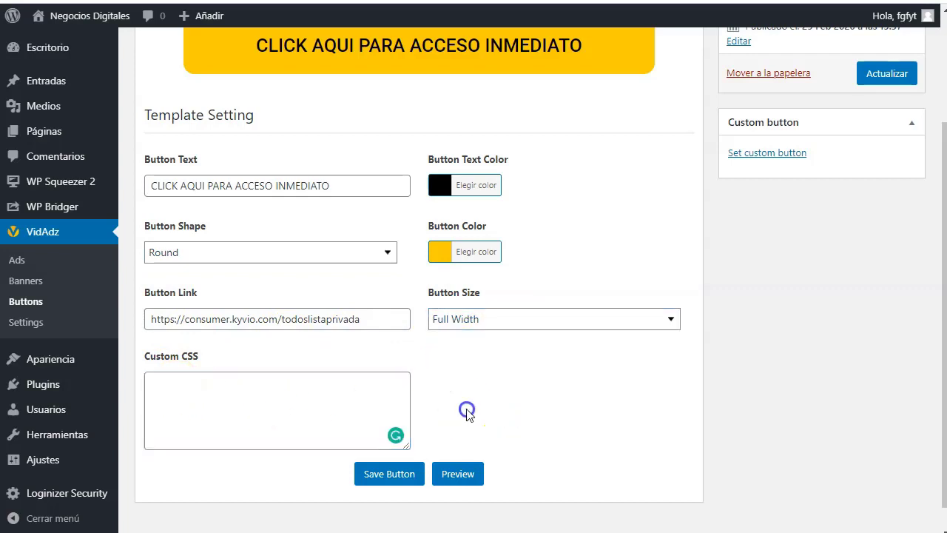
Preview the "lista privada promo video" button on its own page and close the preview.
scroll(381, 344, up, 3)
scroll(385, 343, down, 3)
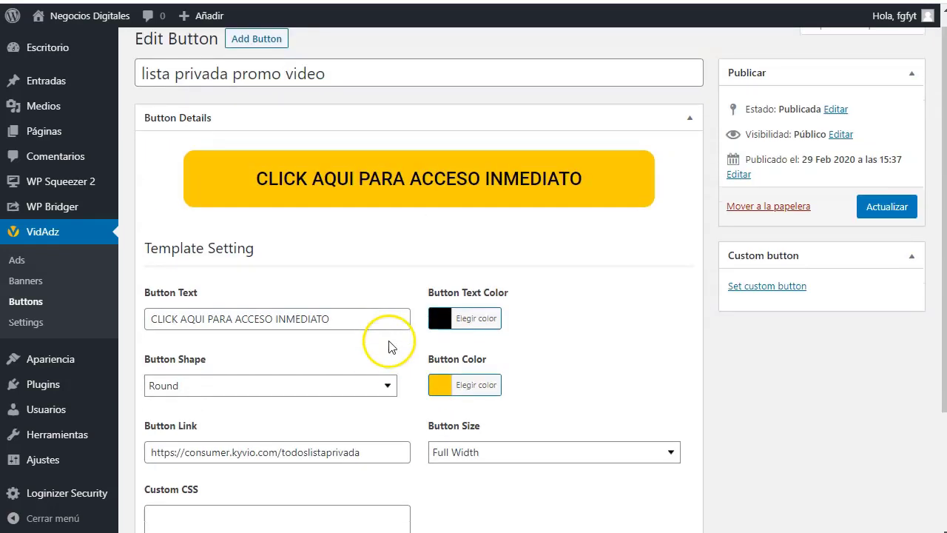
click(458, 448)
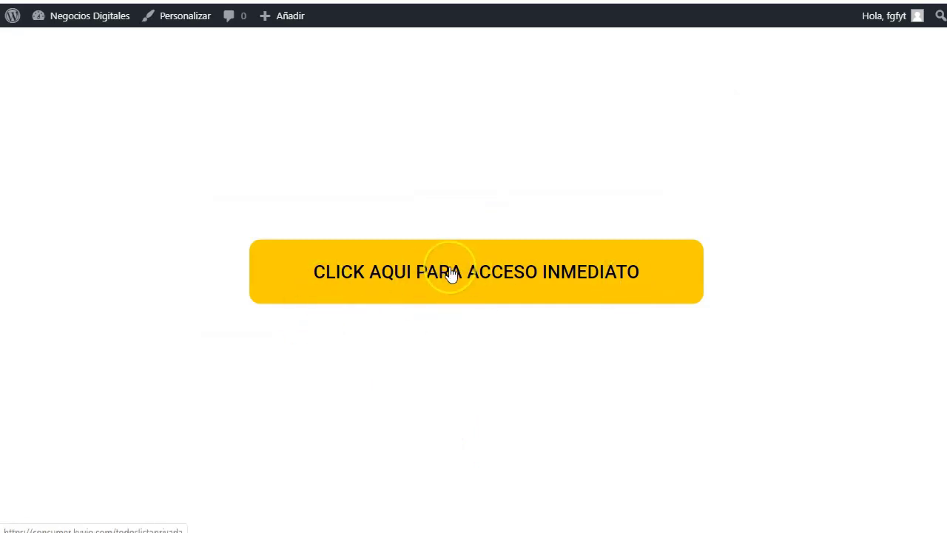
key(ctrl+w)
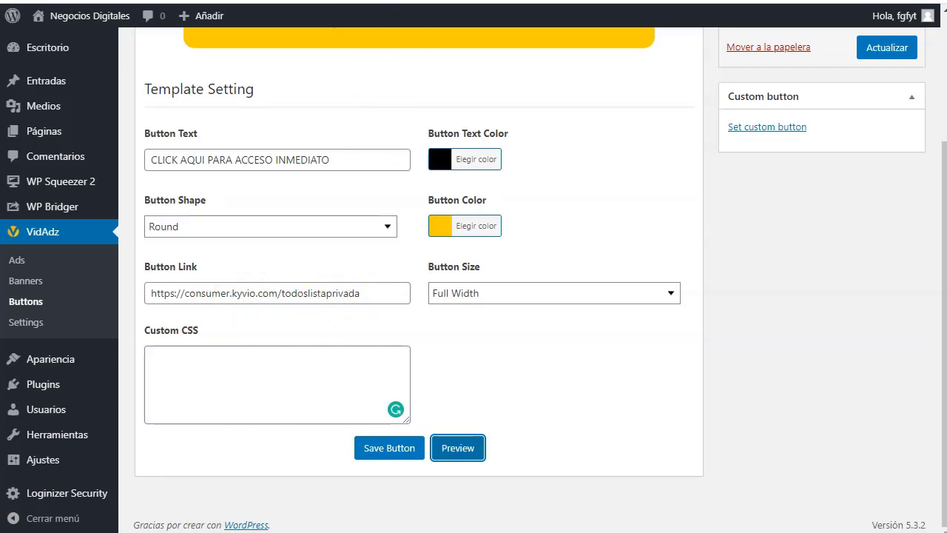
Preview the "lista privada promo video" button, follow its link to the Lista Privada page, and return to the button editor.
key(Return)
click(439, 272)
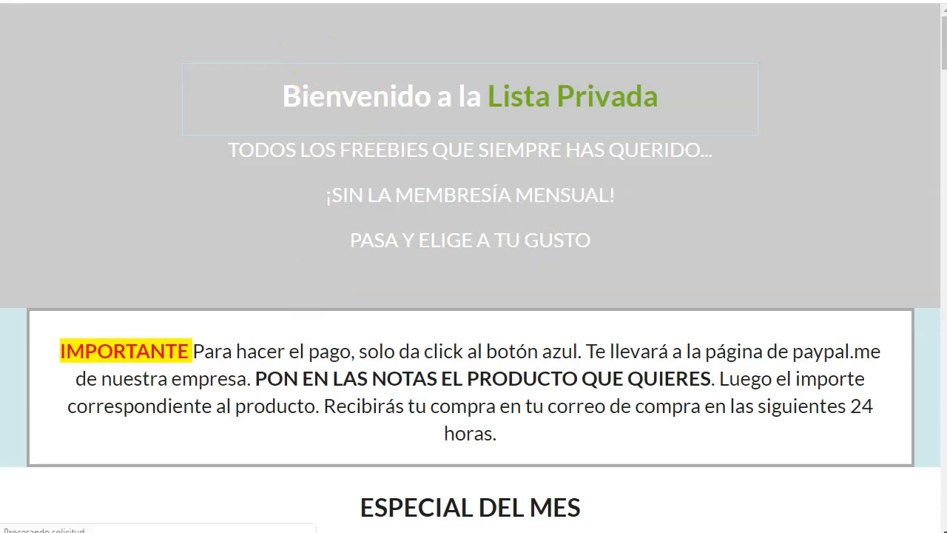
key(alt+Left)
key(alt+Left)
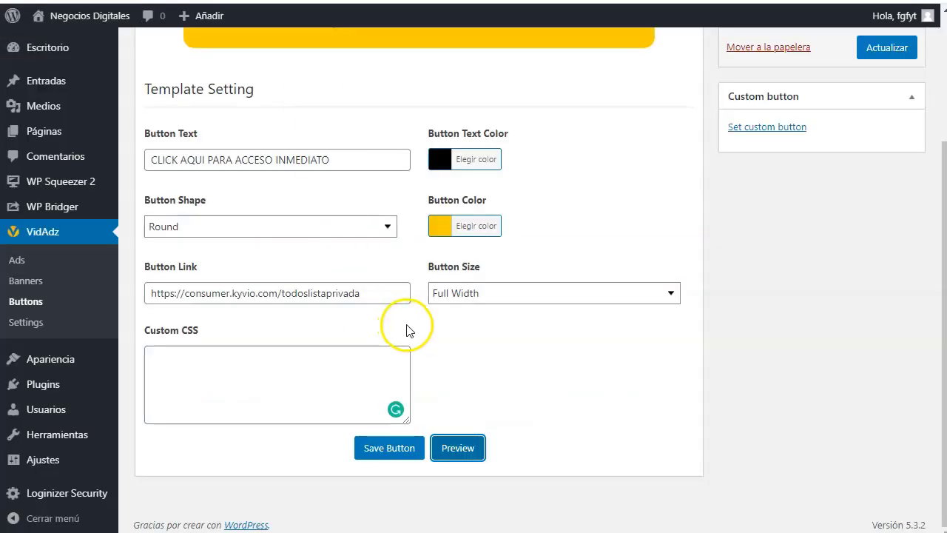
Open the "LISTA PRIVADA SQUARE" banner from the VidAdz Banners list for editing.
scroll(474, 368, up, 3)
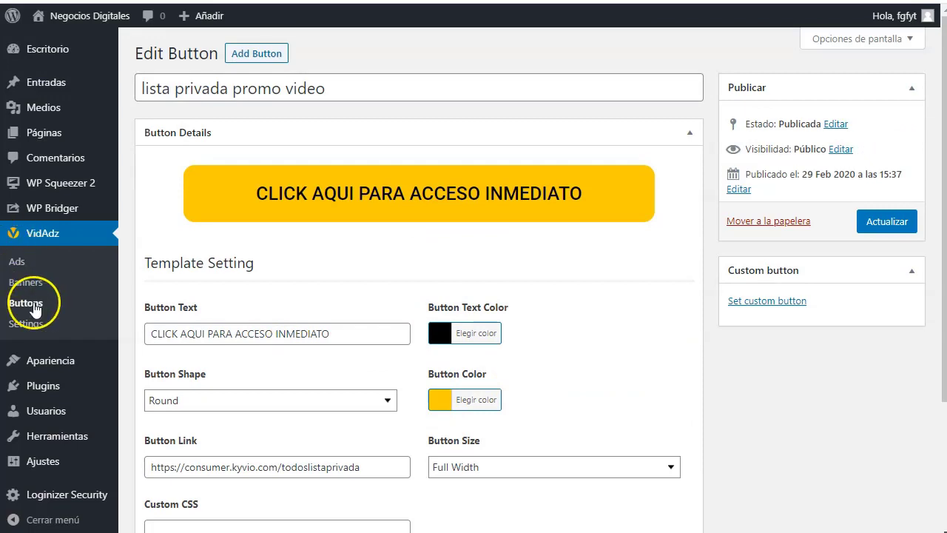
click(30, 287)
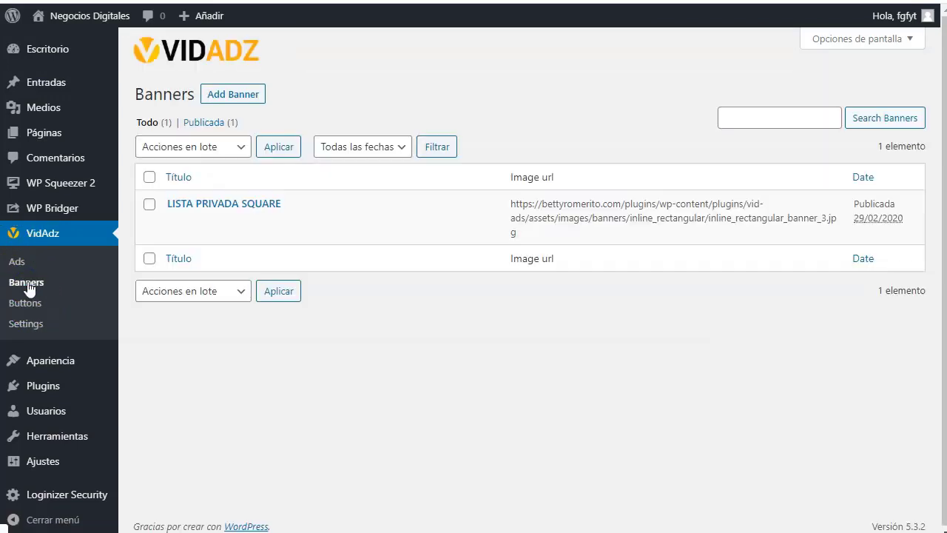
mouse_move(225, 222)
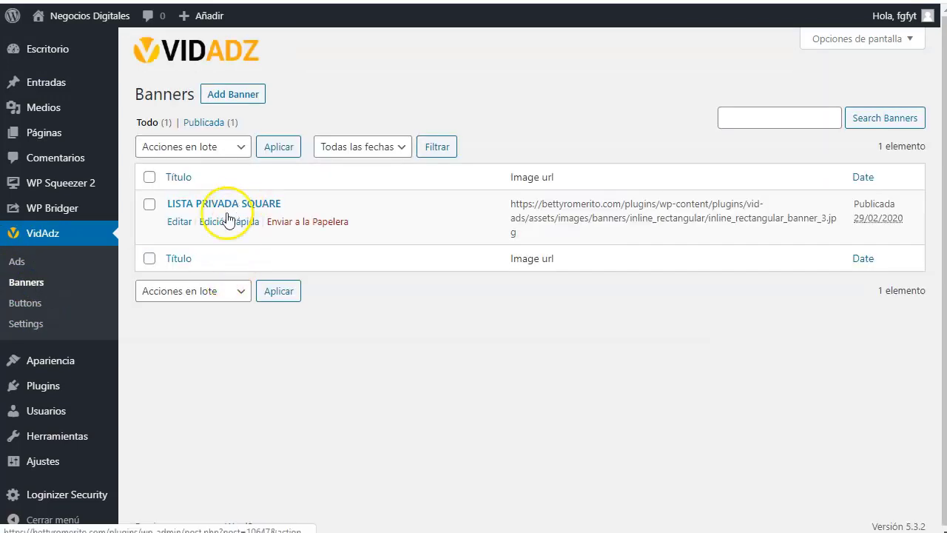
click(178, 222)
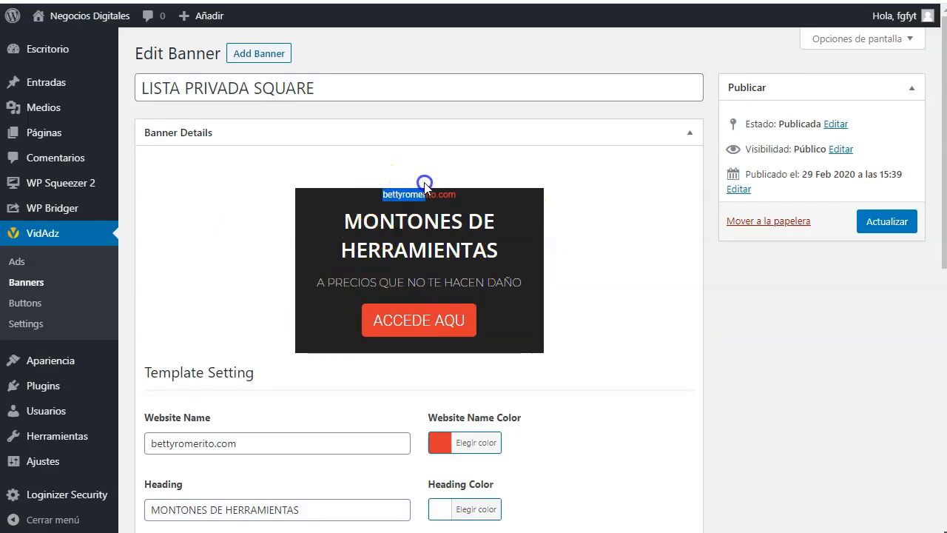
Examine the website name, heading and description in the banner preview and their matching template settings.
click(413, 227)
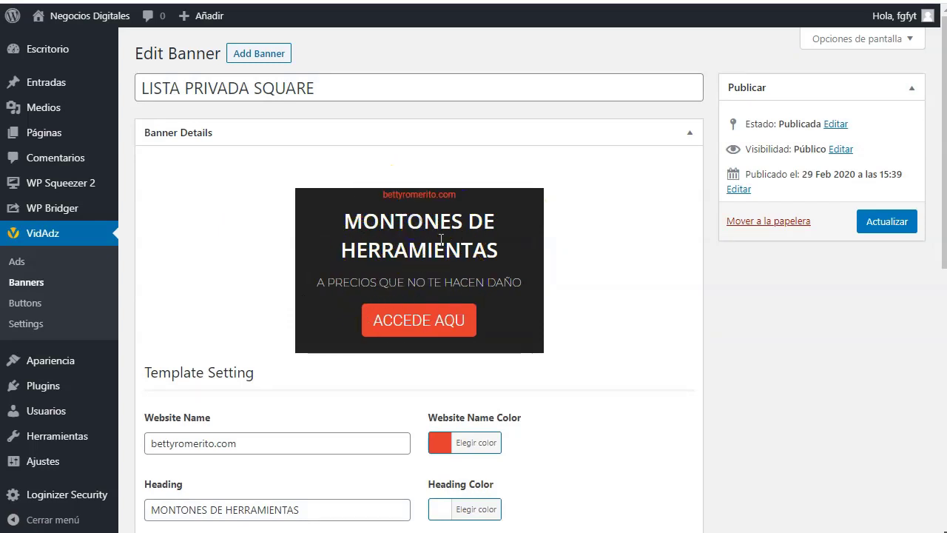
drag(318, 282, 510, 285)
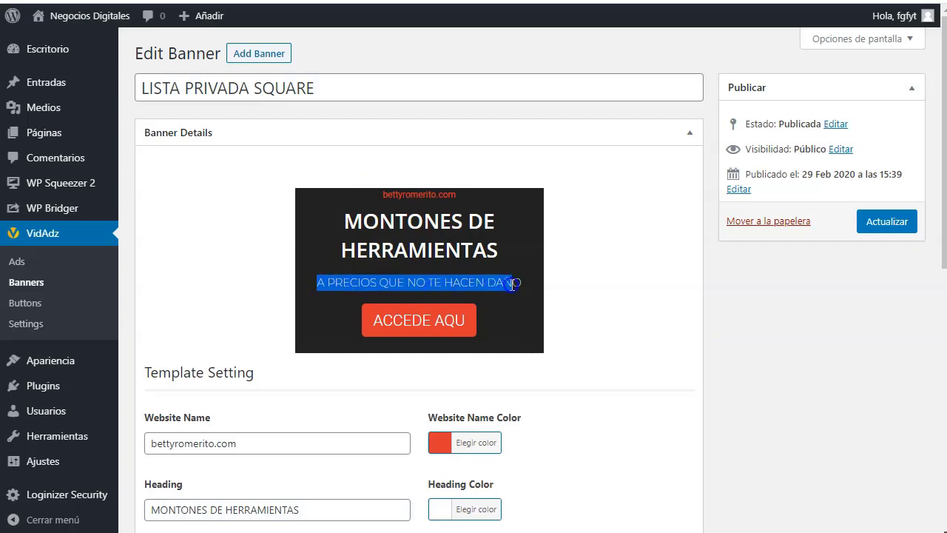
click(271, 272)
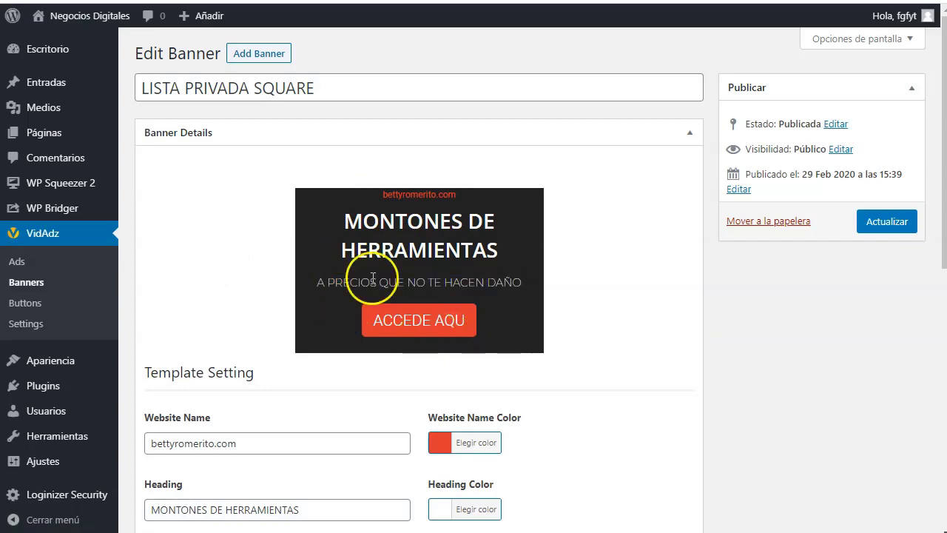
scroll(415, 244, down, 2)
scroll(400, 296, down, 1)
scroll(275, 318, up, 3)
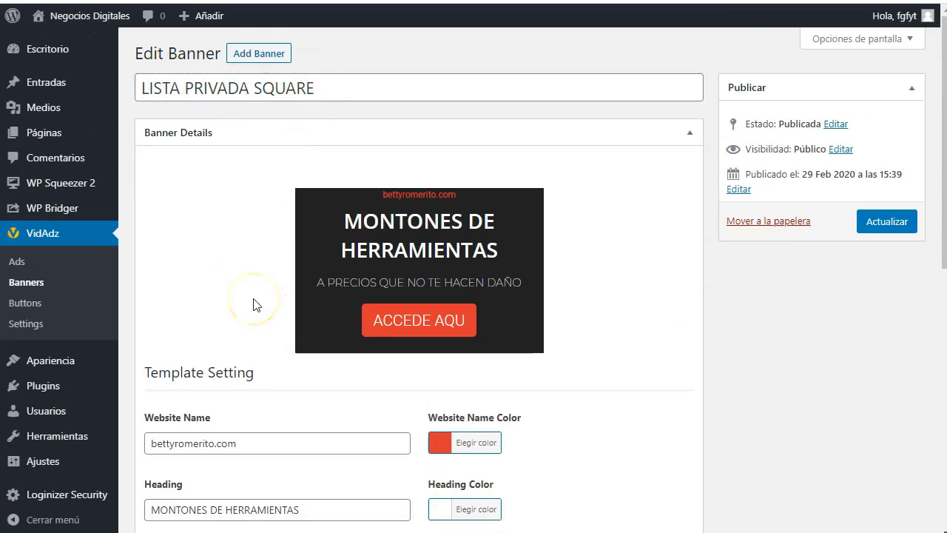
scroll(253, 304, down, 2)
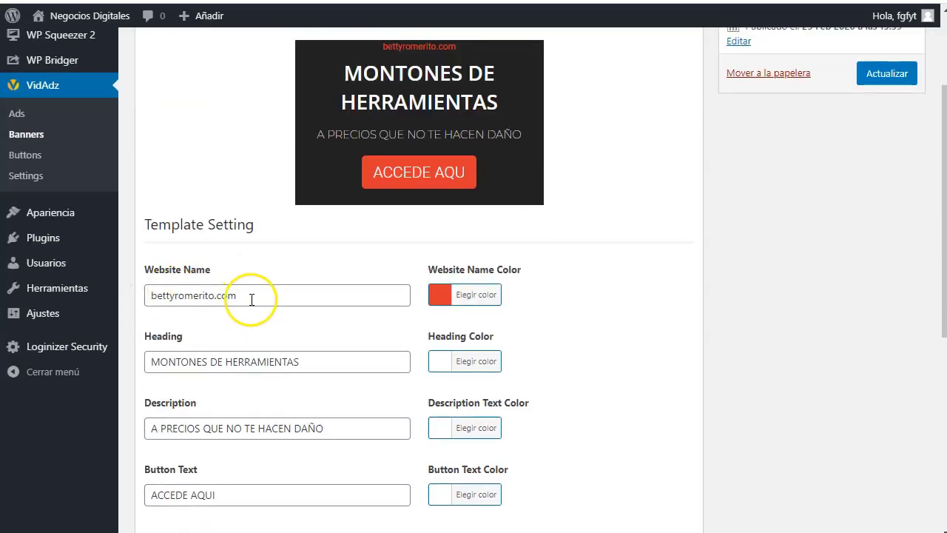
scroll(252, 299, up, 2)
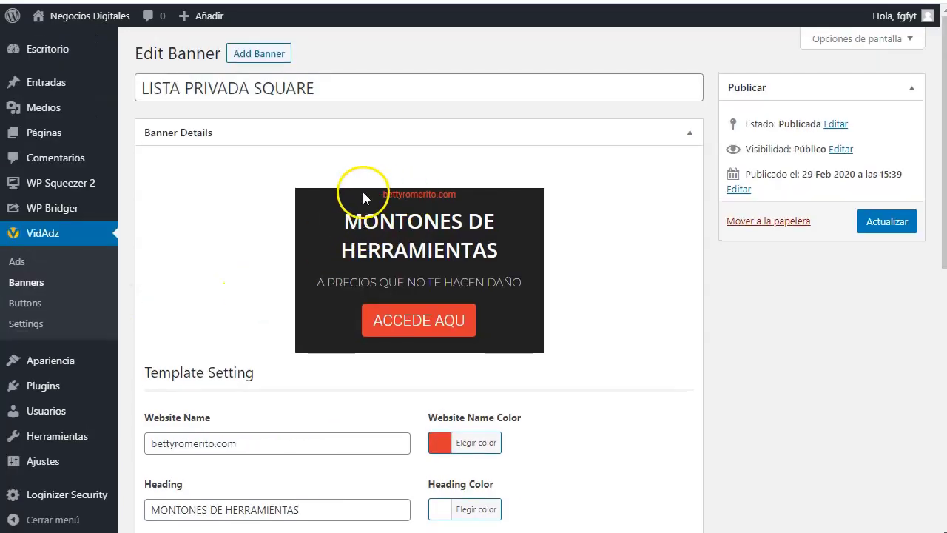
drag(373, 192, 462, 191)
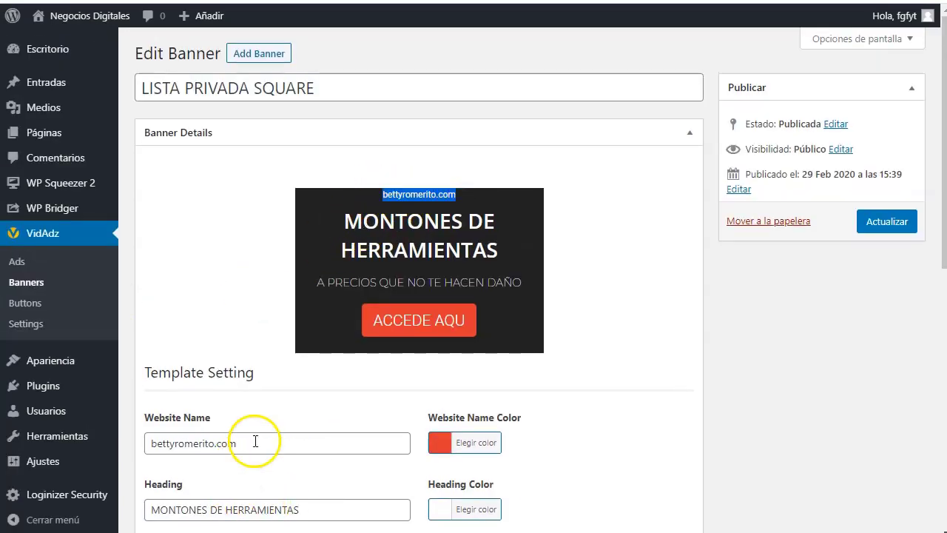
Set the banner's Website Name Color to the yellow preset, #eeee22.
scroll(255, 441, down, 1)
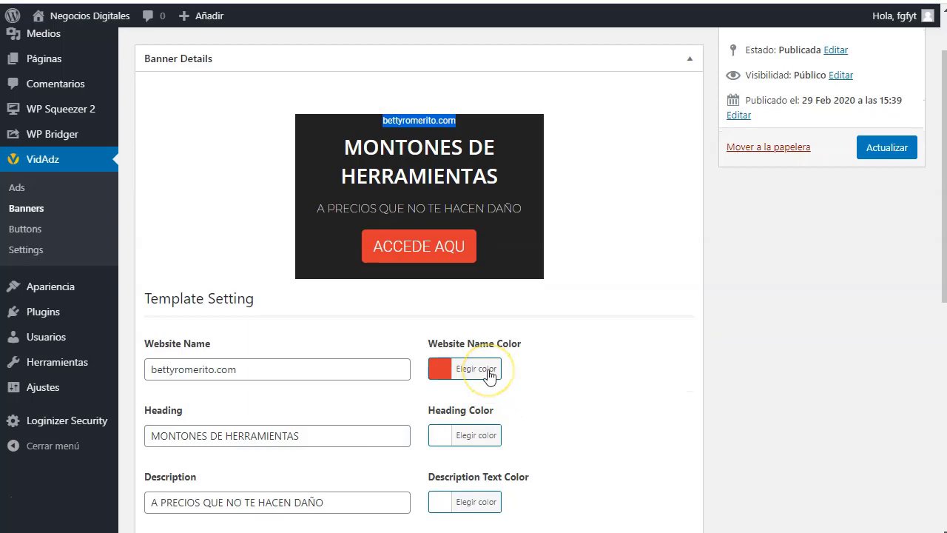
click(443, 377)
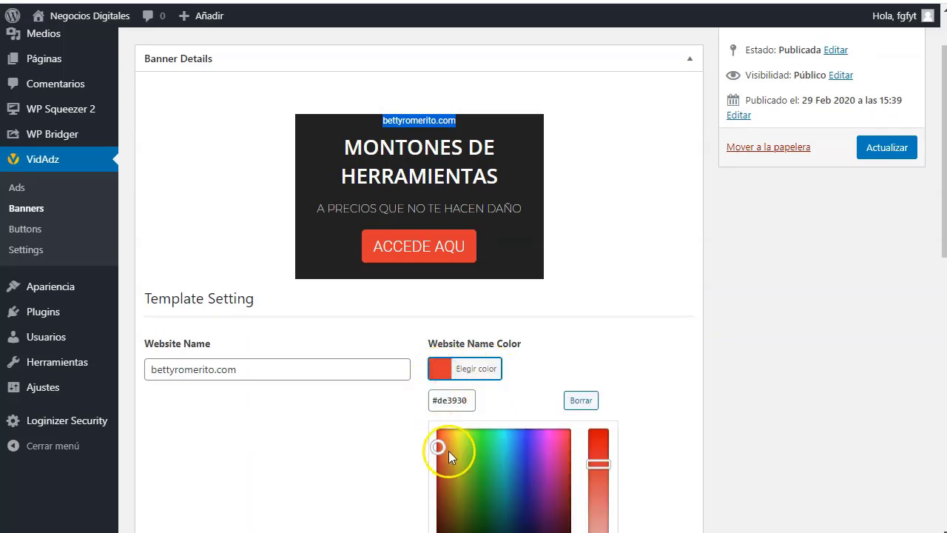
scroll(440, 438, down, 3)
click(514, 352)
click(379, 307)
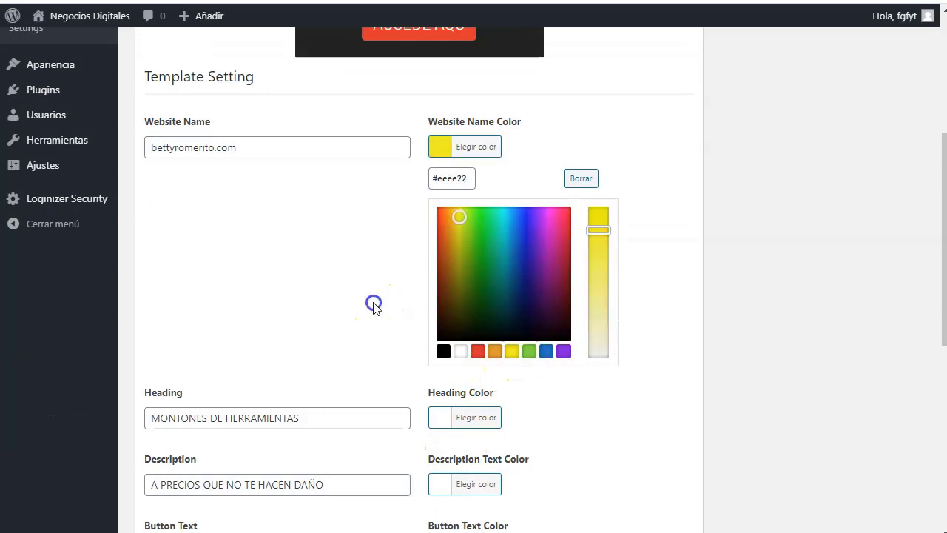
scroll(256, 289, up, 4)
scroll(235, 388, down, 1)
scroll(235, 388, down, 1)
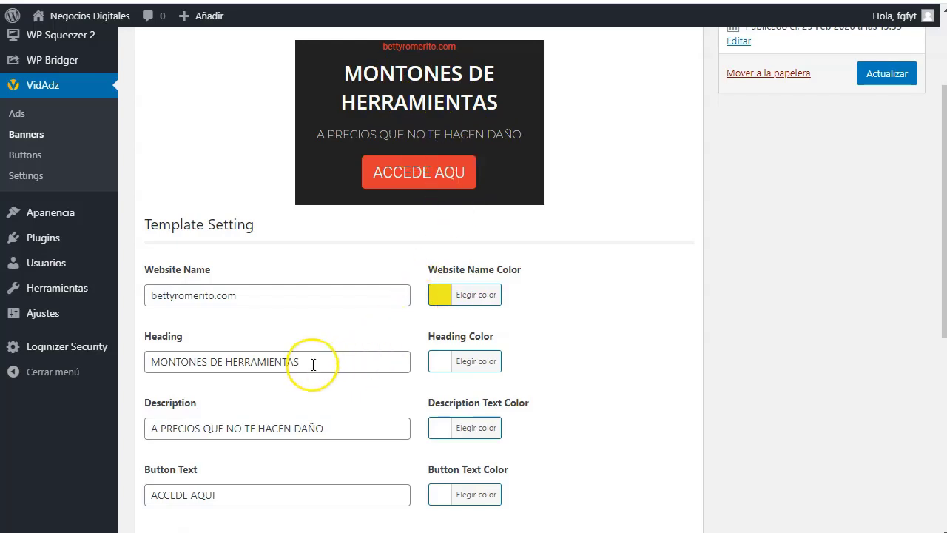
Examine the banner's heading, description, button, size, link, background color and Custom CSS settings against the banner preview.
scroll(313, 364, down, 2)
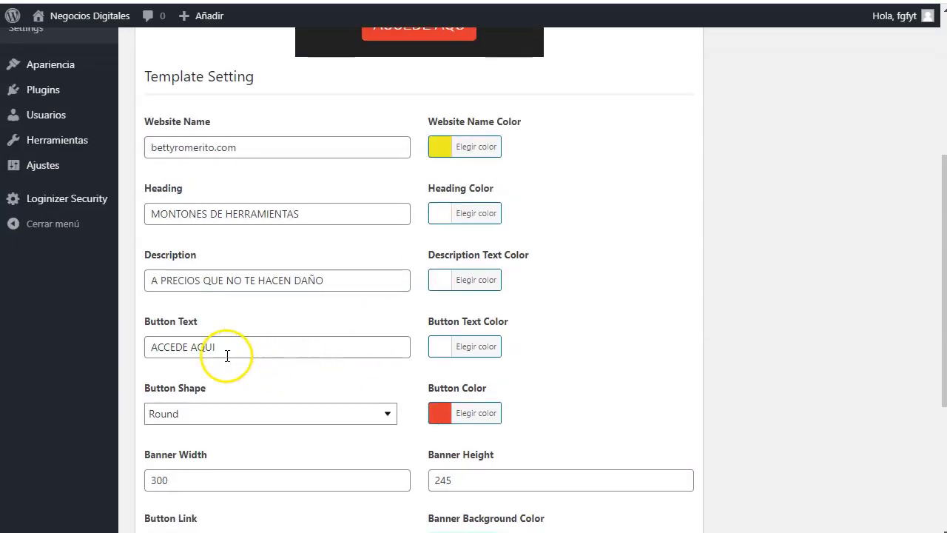
scroll(385, 311, up, 2)
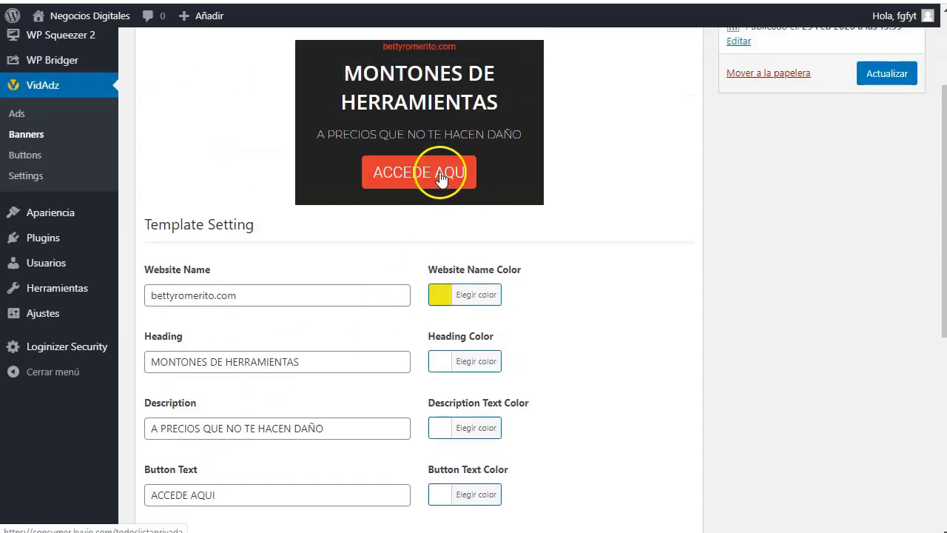
scroll(338, 289, down, 3)
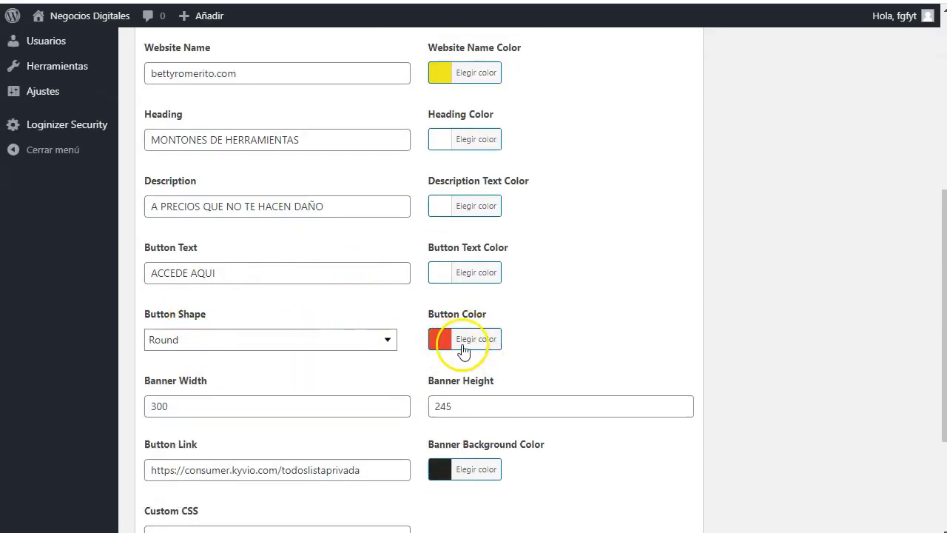
scroll(407, 366, down, 1)
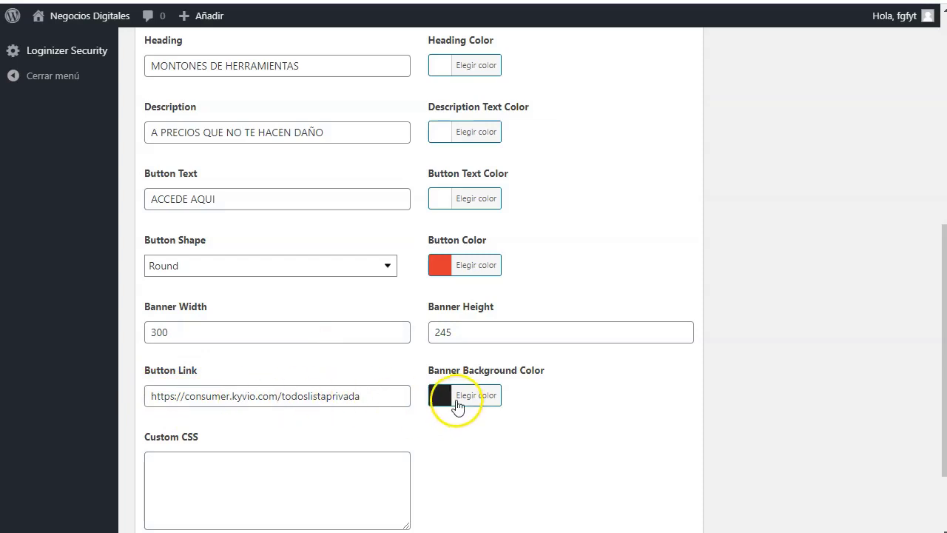
scroll(323, 415, down, 2)
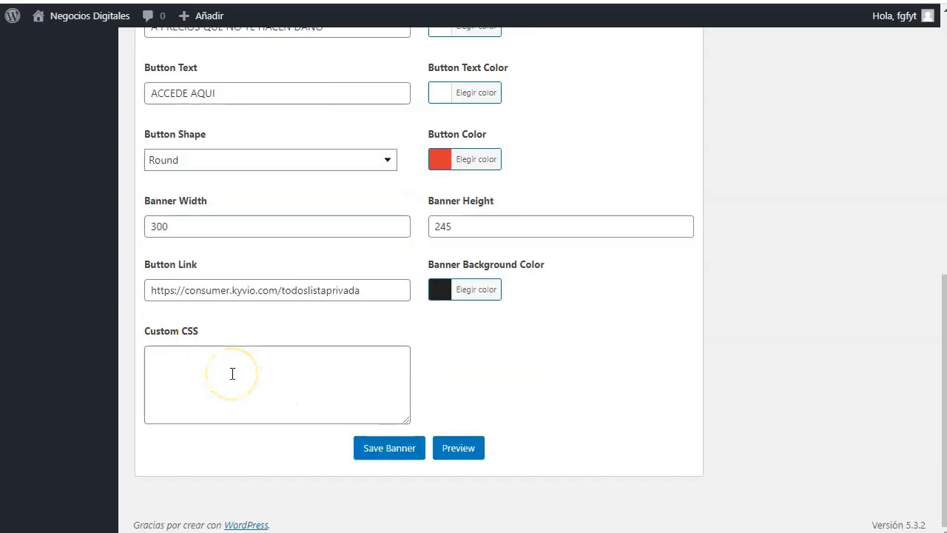
scroll(233, 373, up, 10)
scroll(282, 364, down, 2)
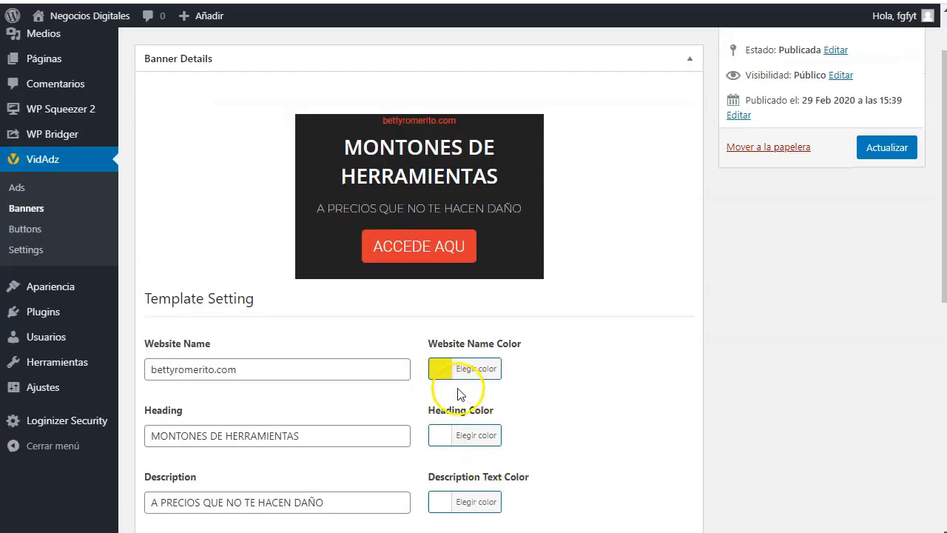
scroll(437, 385, down, 4)
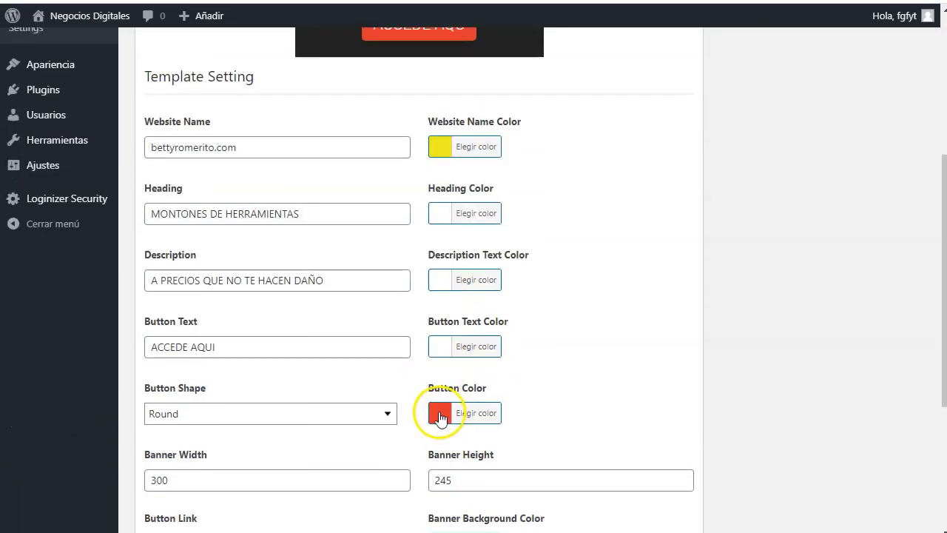
scroll(402, 414, up, 4)
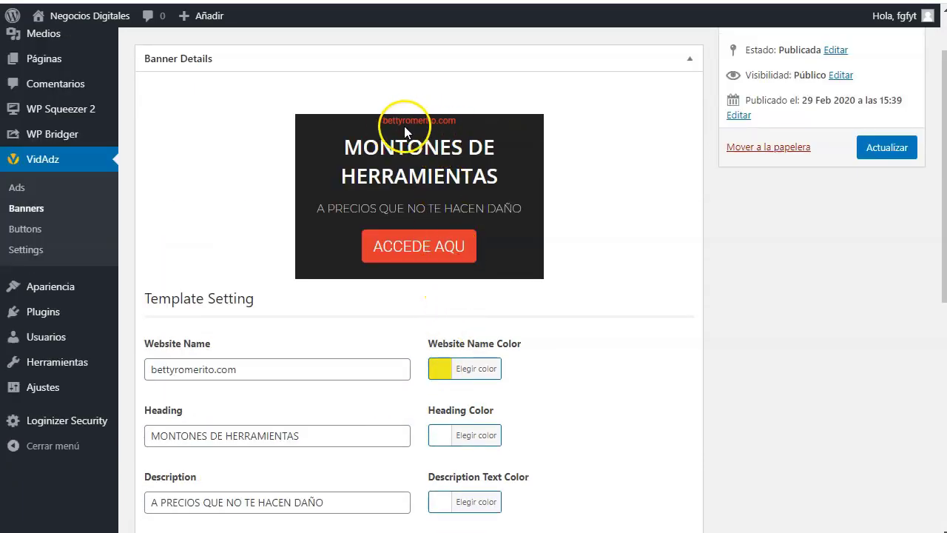
Update the "LISTA PRIVADA SQUARE" banner and preview it on its own page.
click(885, 148)
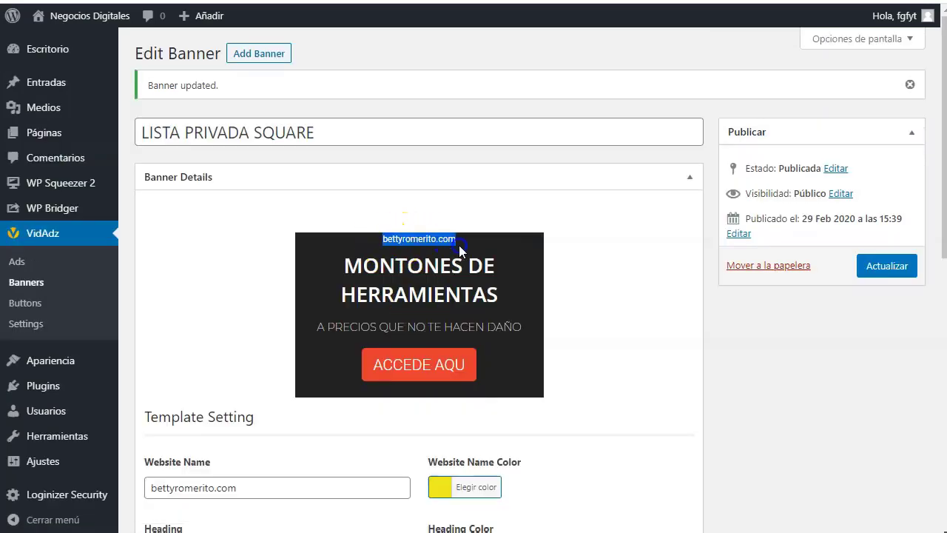
scroll(426, 241, down, 8)
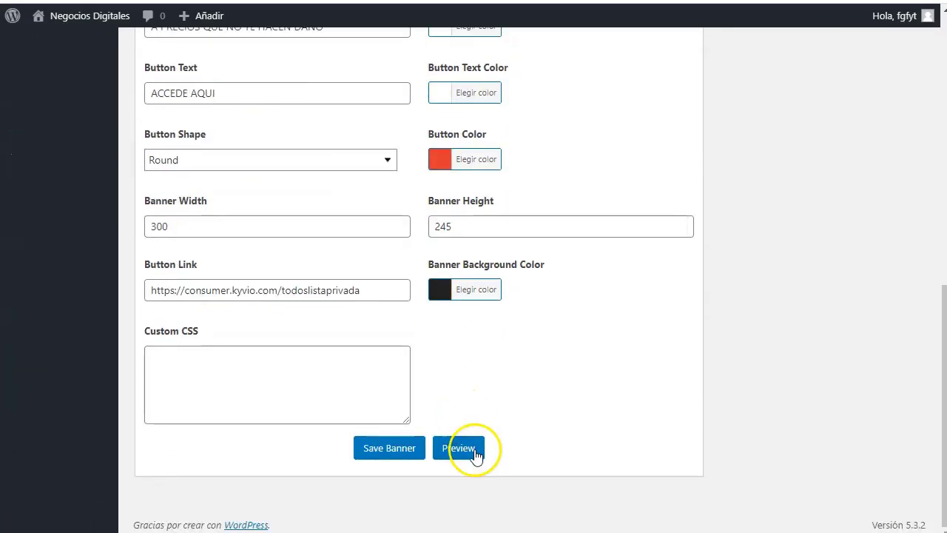
click(459, 450)
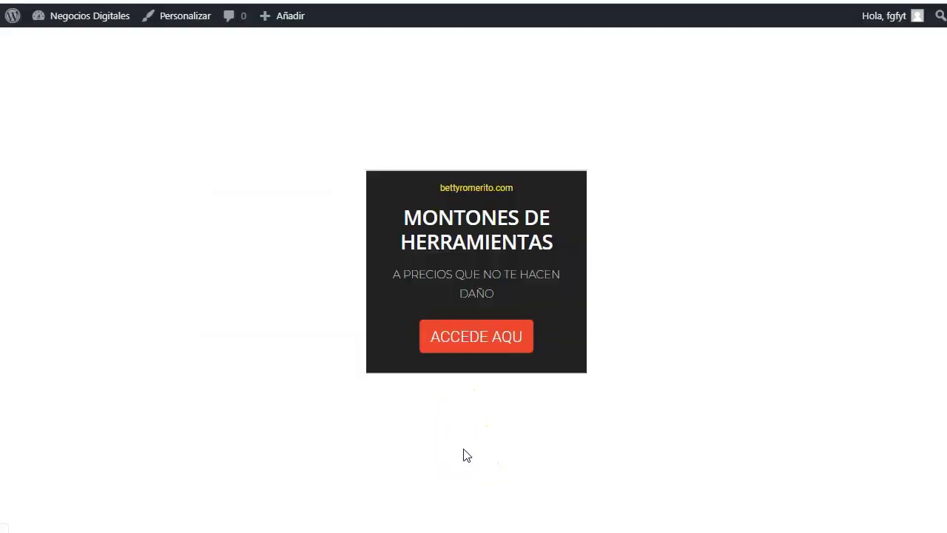
Test the link of the previewed banner's button and return to the banner editor.
click(481, 335)
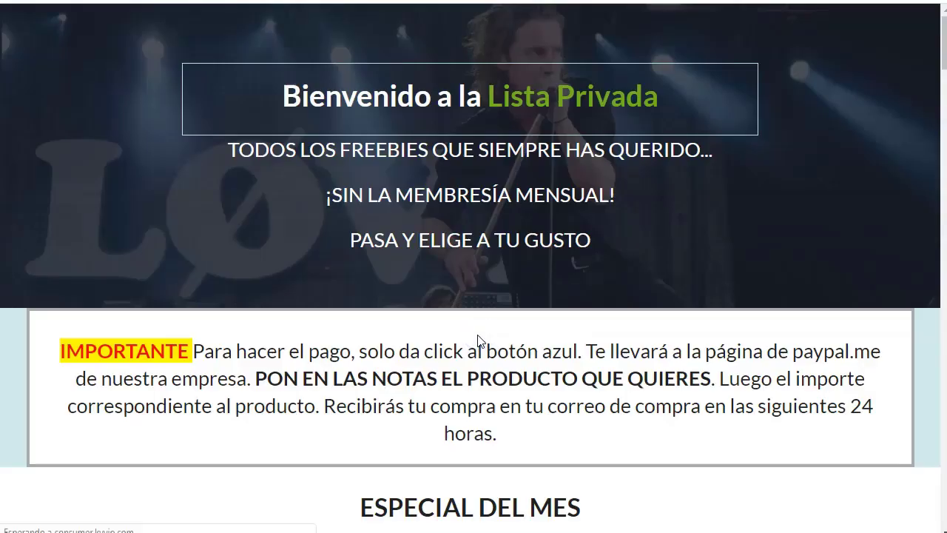
key(alt+Left)
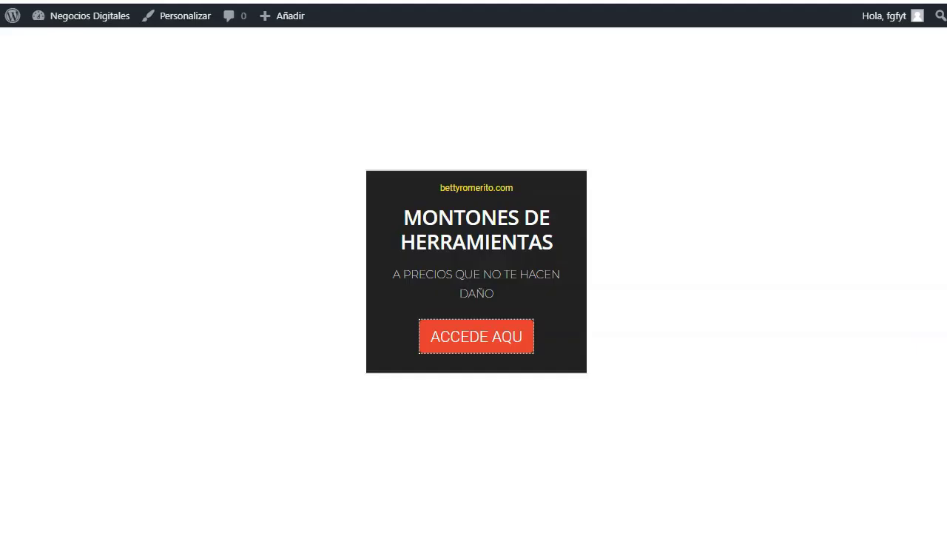
key(alt+Left)
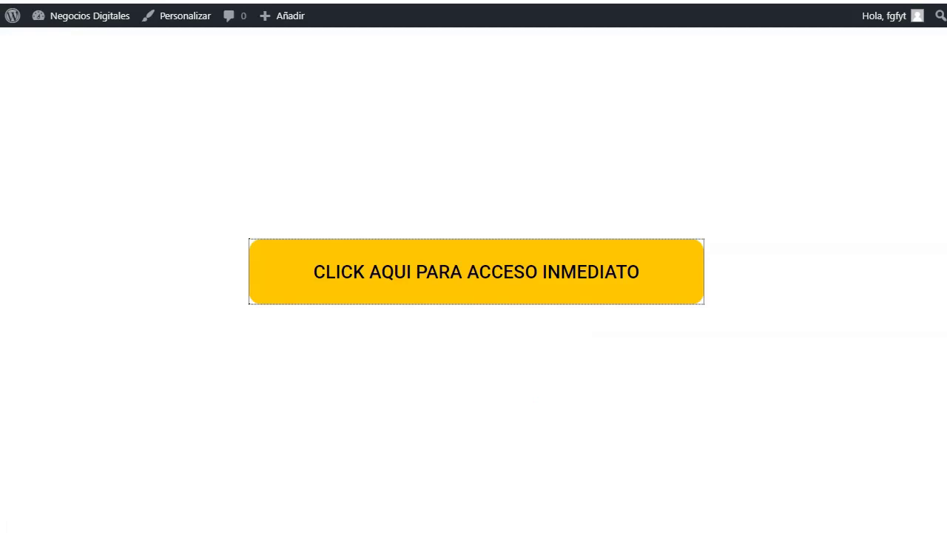
key(Return)
key(ctrl+w)
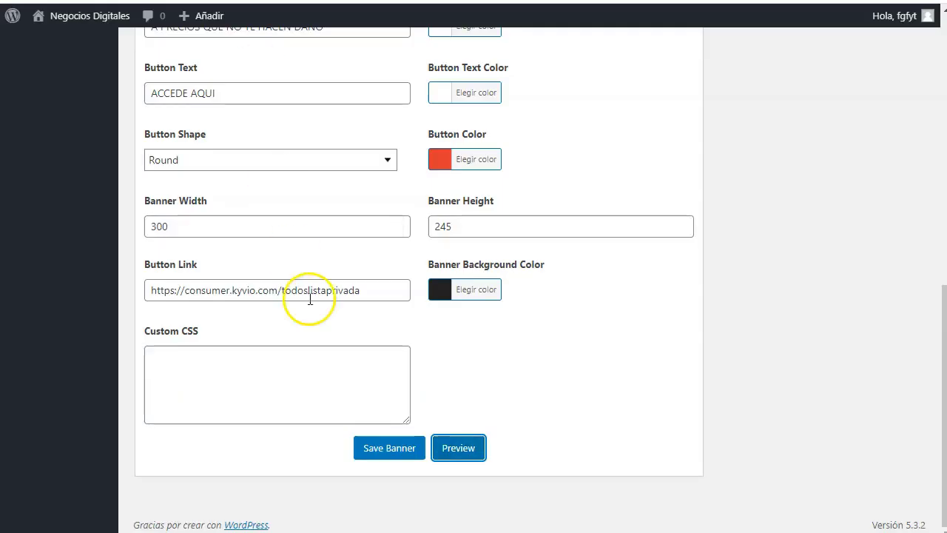
Create a new VidAdz button titled "directo vidadz" and set its Button Type to Button Template.
scroll(328, 301, up, 15)
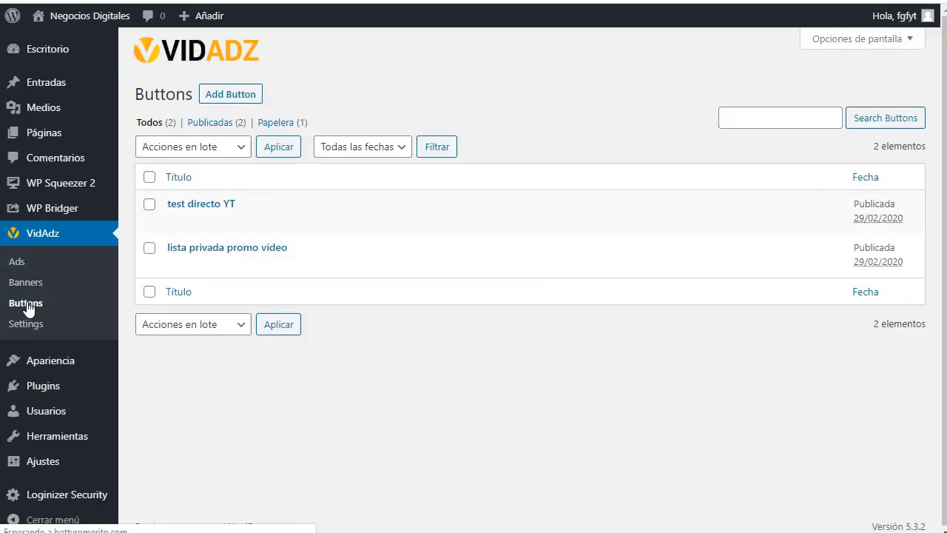
click(229, 97)
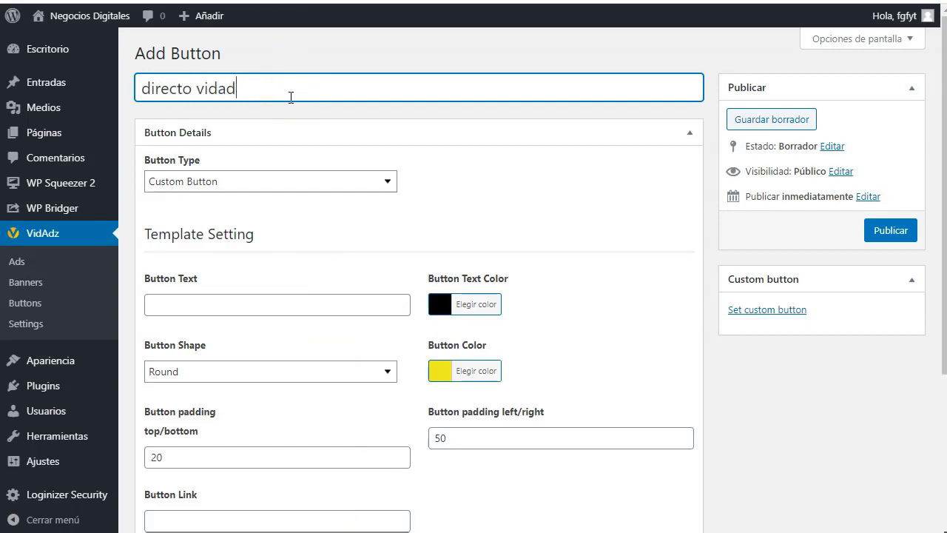
click(286, 183)
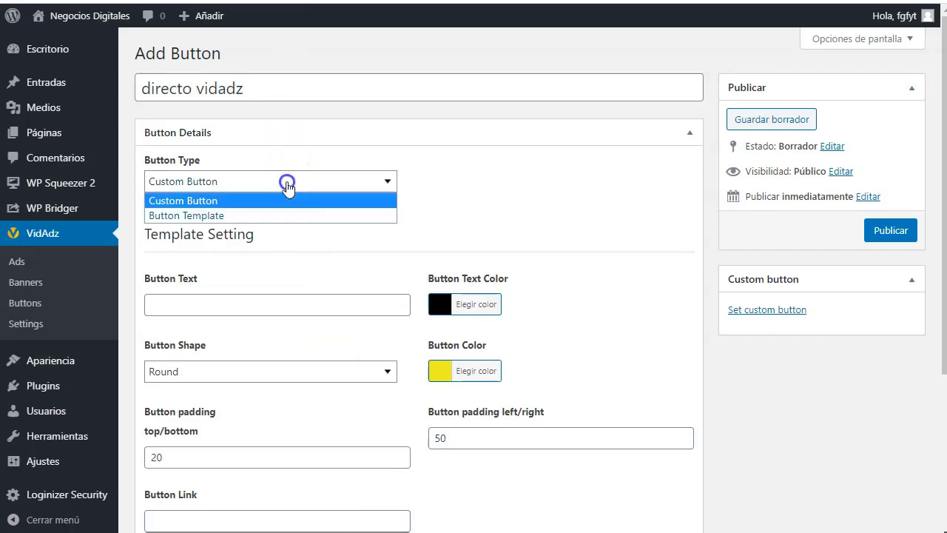
click(206, 200)
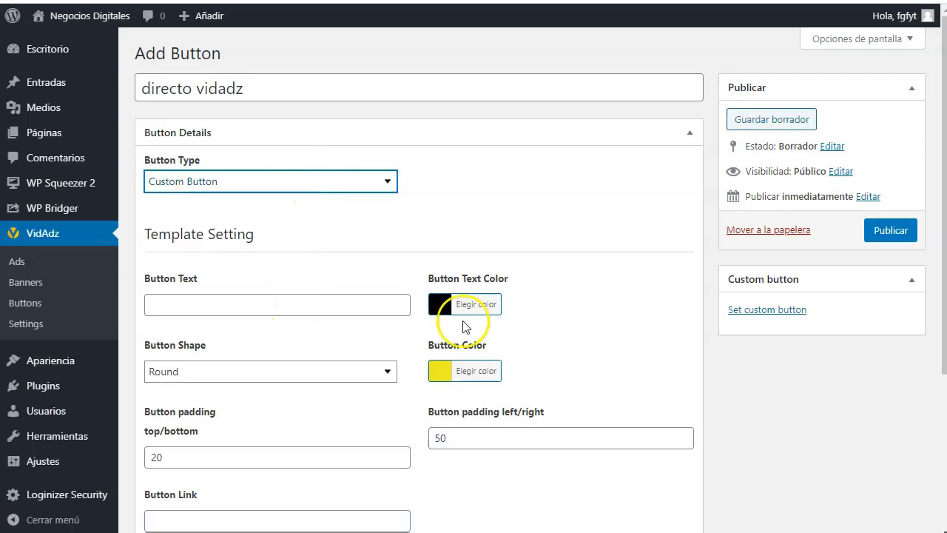
click(355, 190)
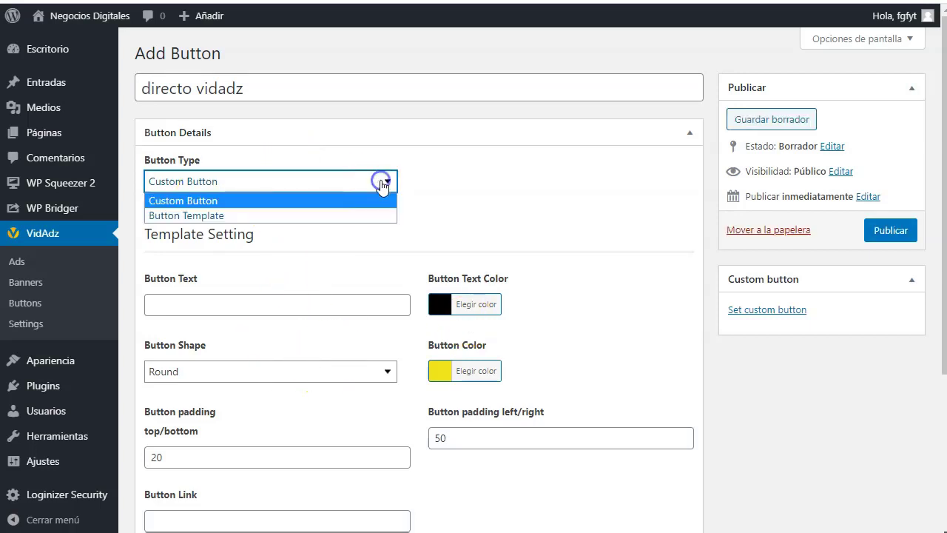
click(213, 215)
scroll(212, 223, down, 1)
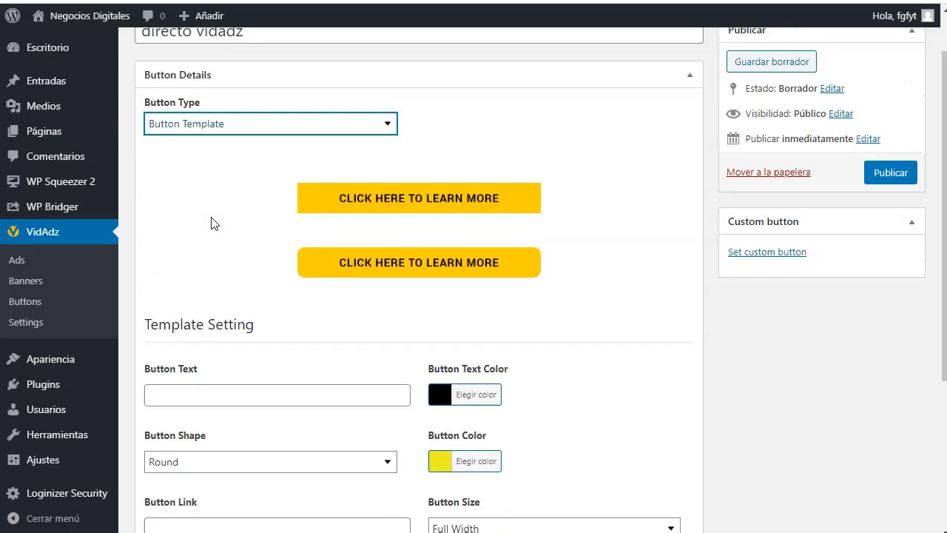
Choose the rounded yellow "CLICK HERE TO LEARN MORE" template for the new button.
click(380, 180)
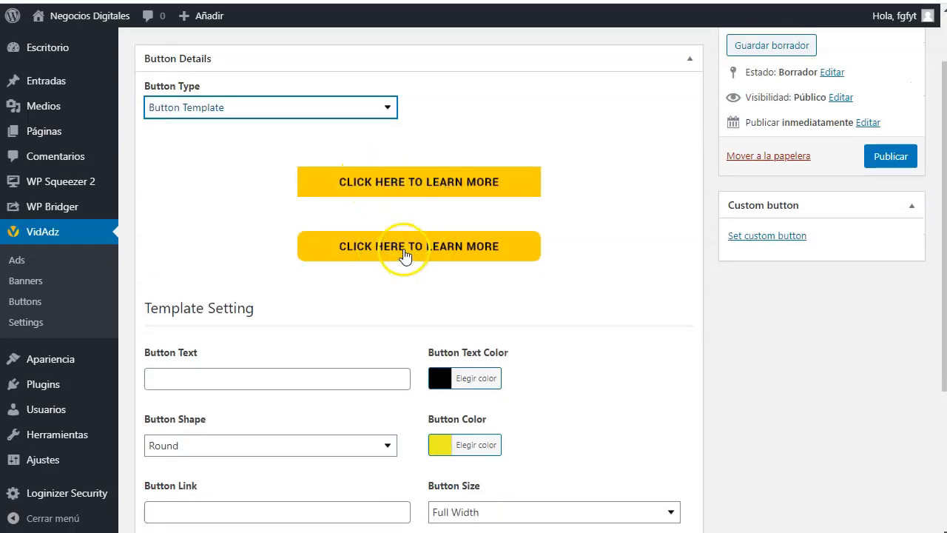
click(355, 250)
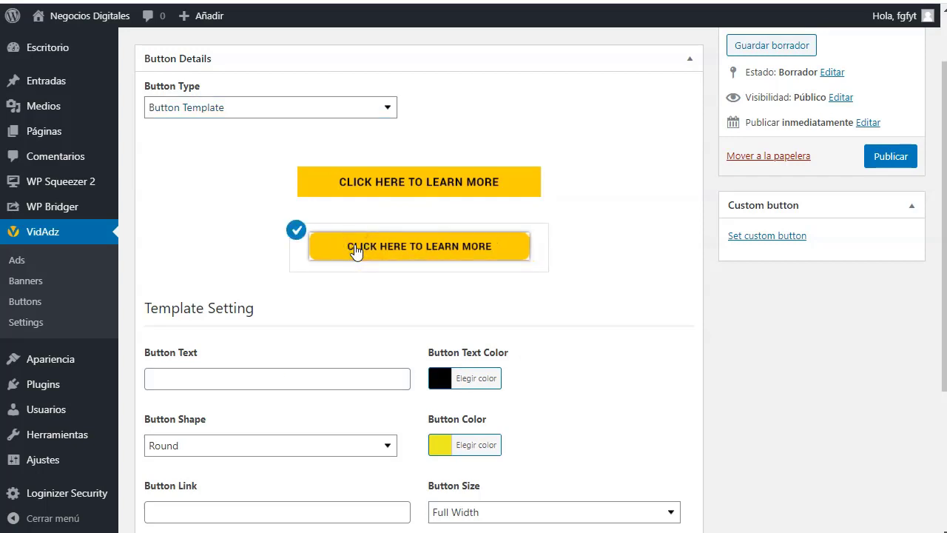
scroll(356, 252, down, 1)
click(229, 298)
scroll(434, 374, down, 1)
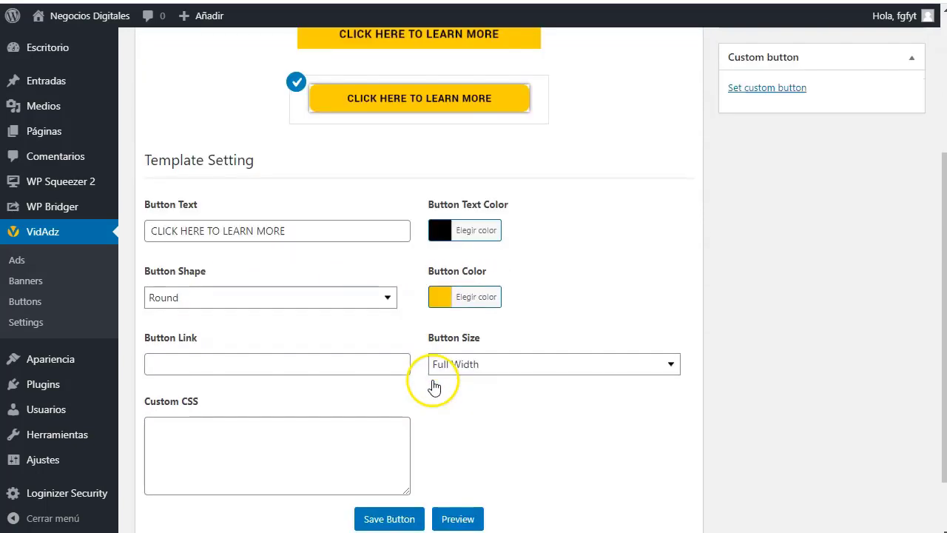
drag(299, 233, 143, 235)
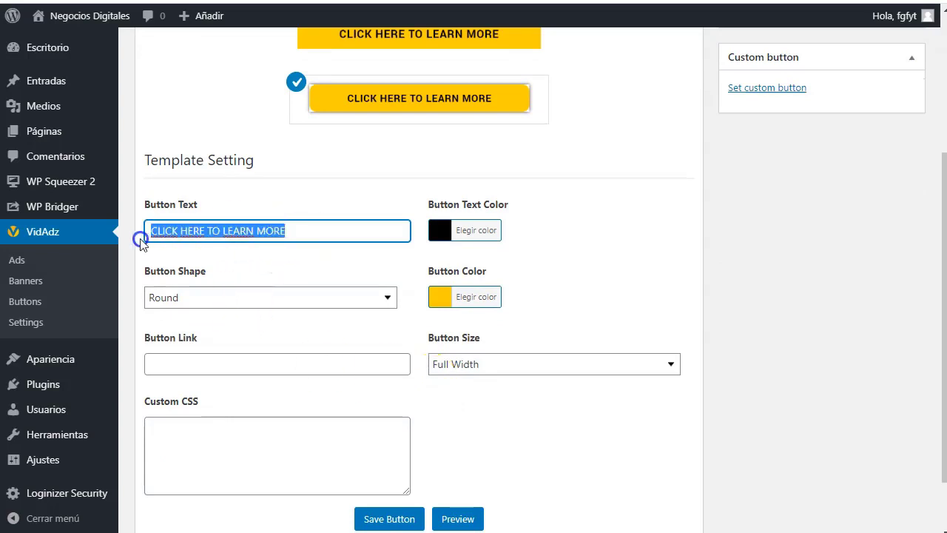
text(ac)
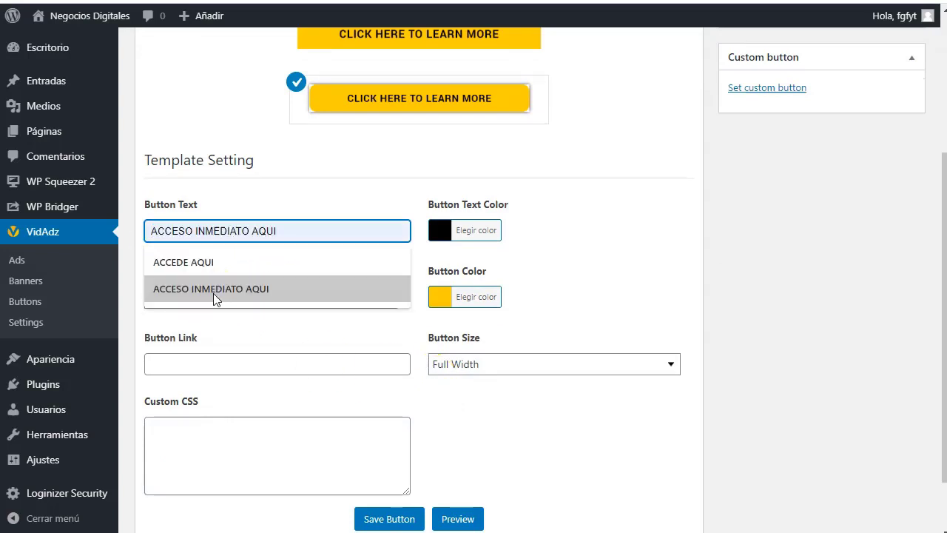
click(216, 293)
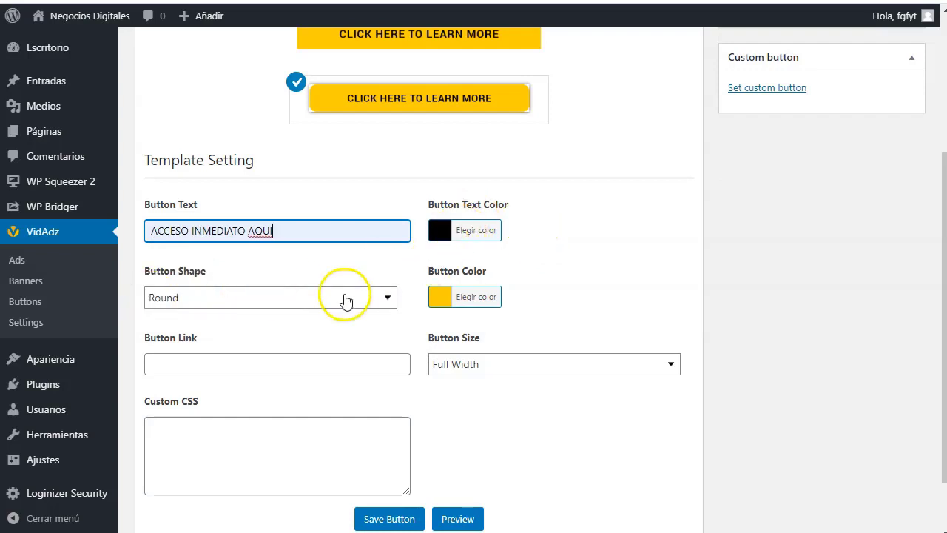
click(257, 364)
click(263, 394)
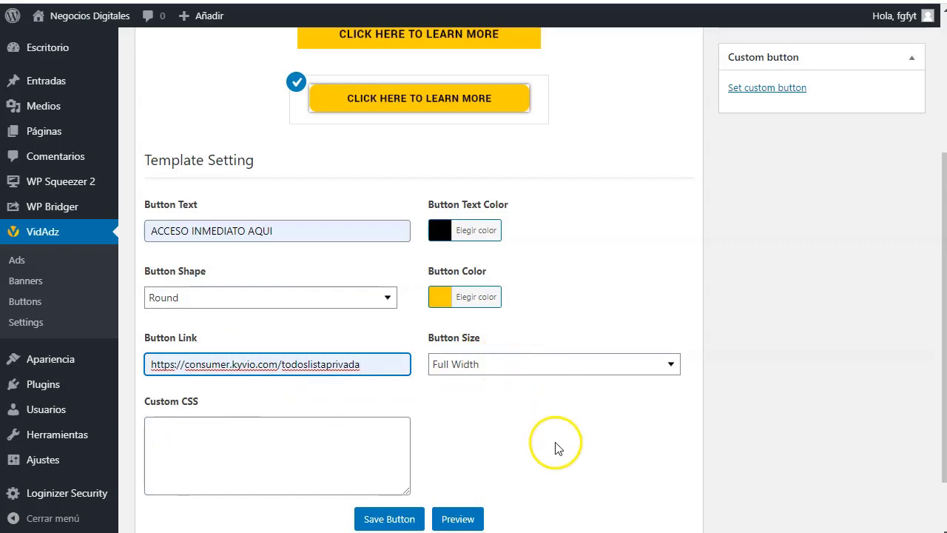
Save the "directo vidadz" button, preview it on its own page and return to the button editor.
scroll(556, 432, down, 1)
scroll(540, 421, up, 3)
scroll(544, 407, up, 1)
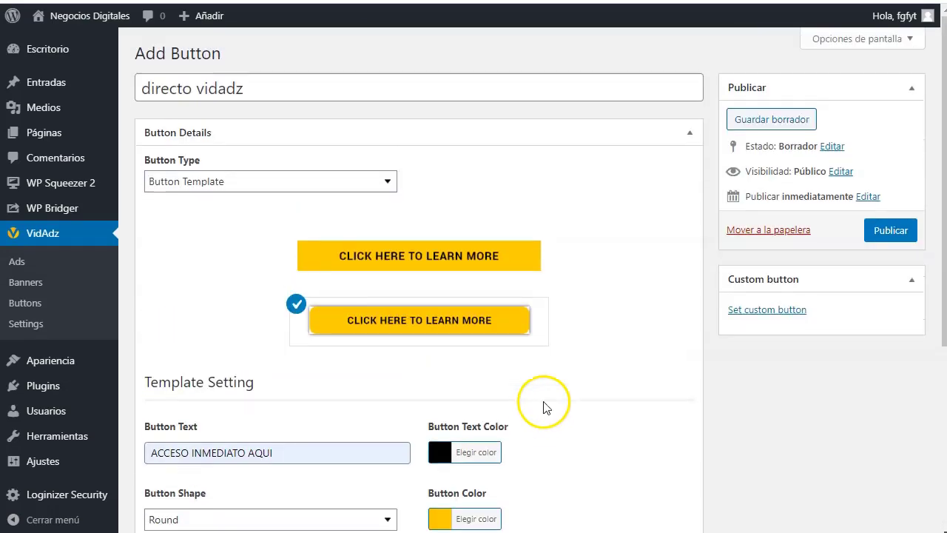
scroll(474, 326, down, 4)
click(385, 448)
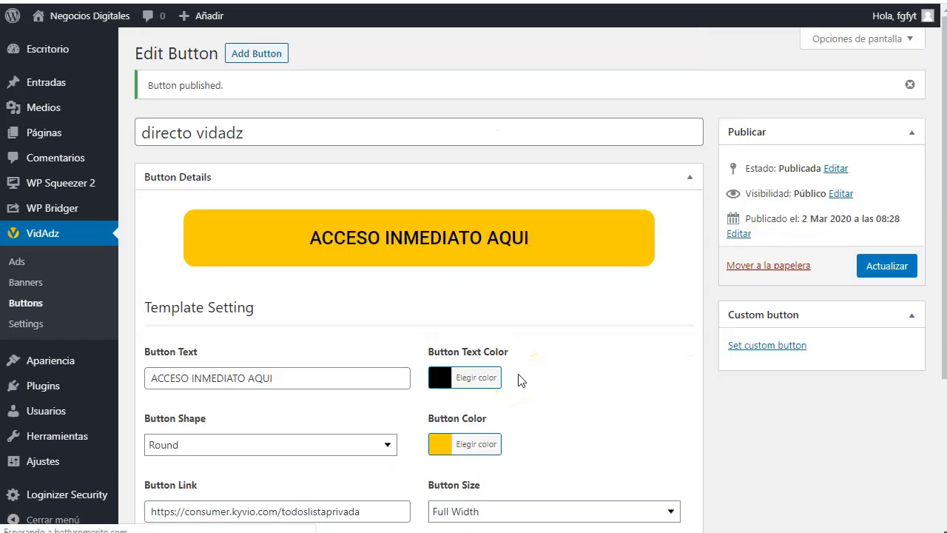
scroll(403, 254, down, 3)
click(462, 446)
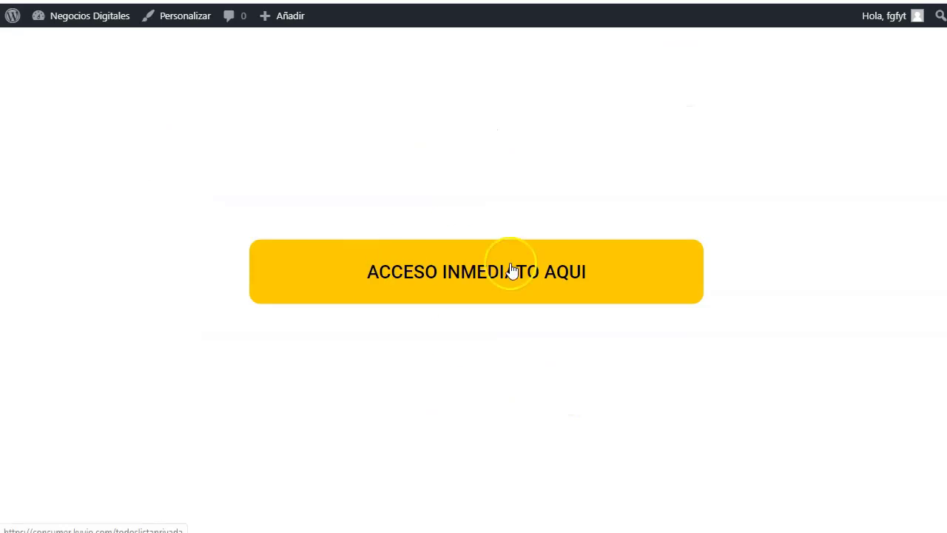
key(ctrl+w)
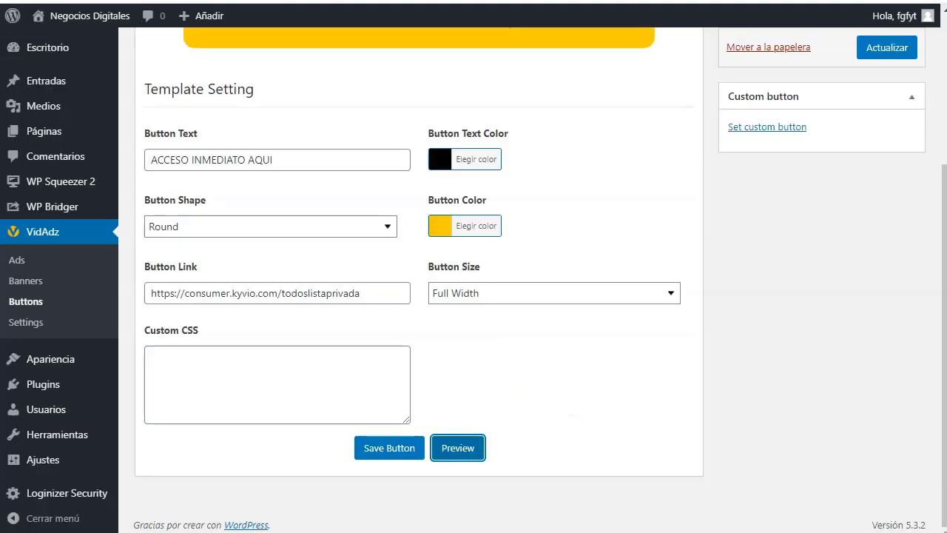
Create a new VidAdz banner titled "directo vidadz" and set its source to Select Template.
scroll(311, 235, up, 2)
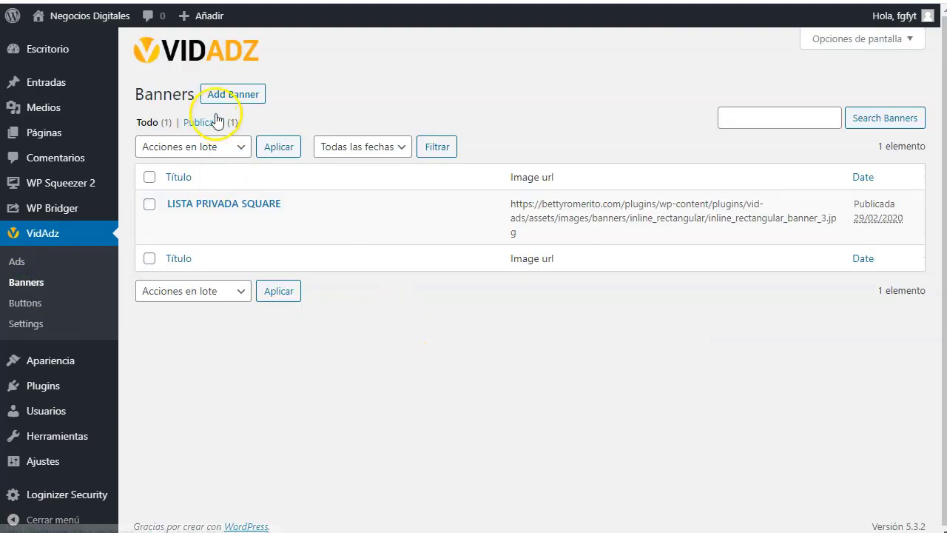
click(231, 94)
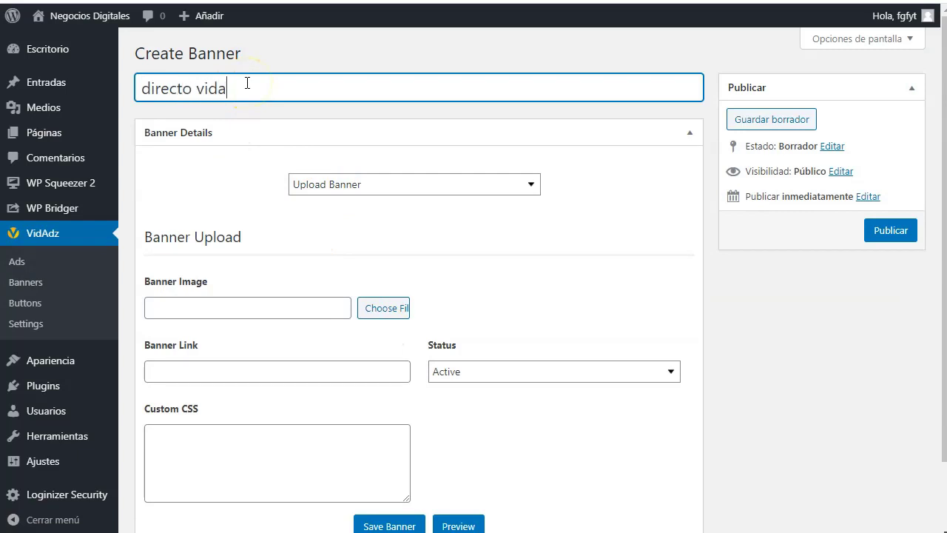
click(360, 188)
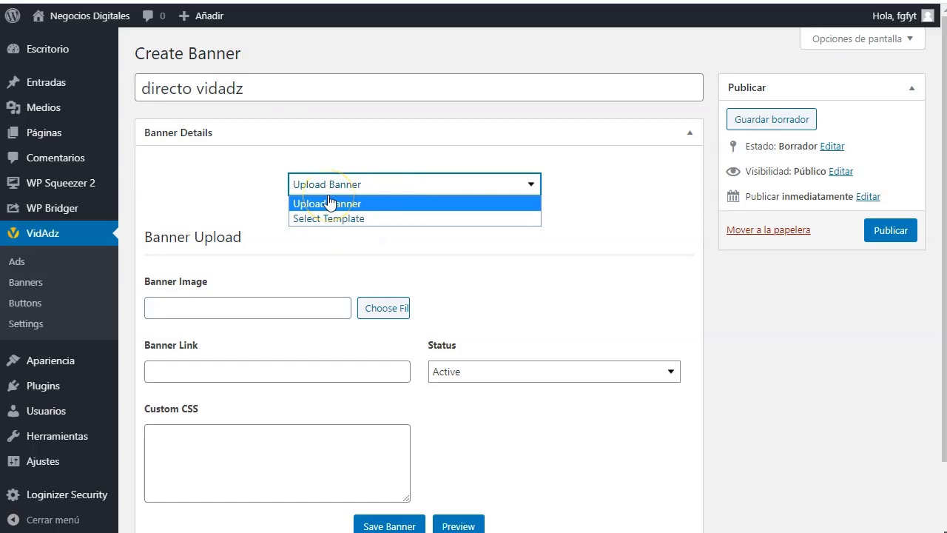
click(344, 218)
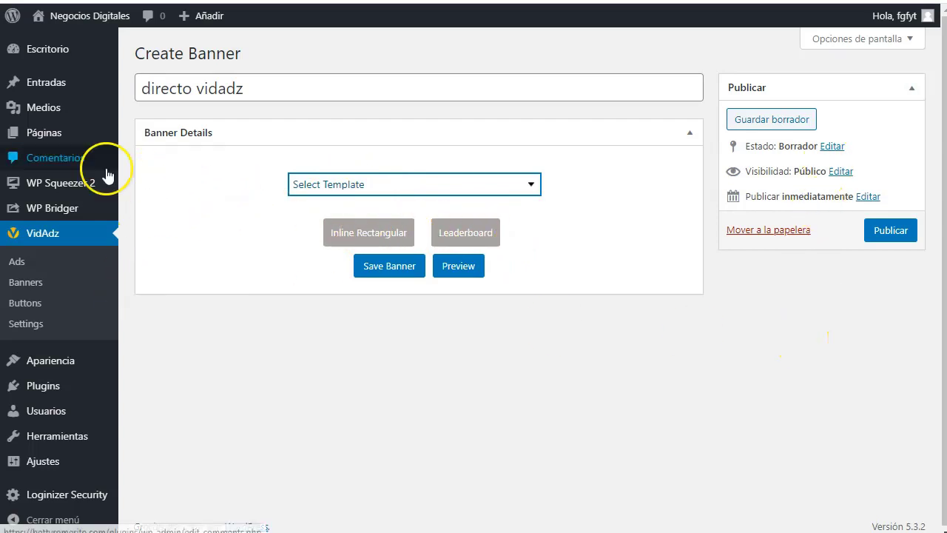
Browse the Inline Rectangular banner templates and choose the orange "Clearance Sale Title" coupon code template.
click(369, 237)
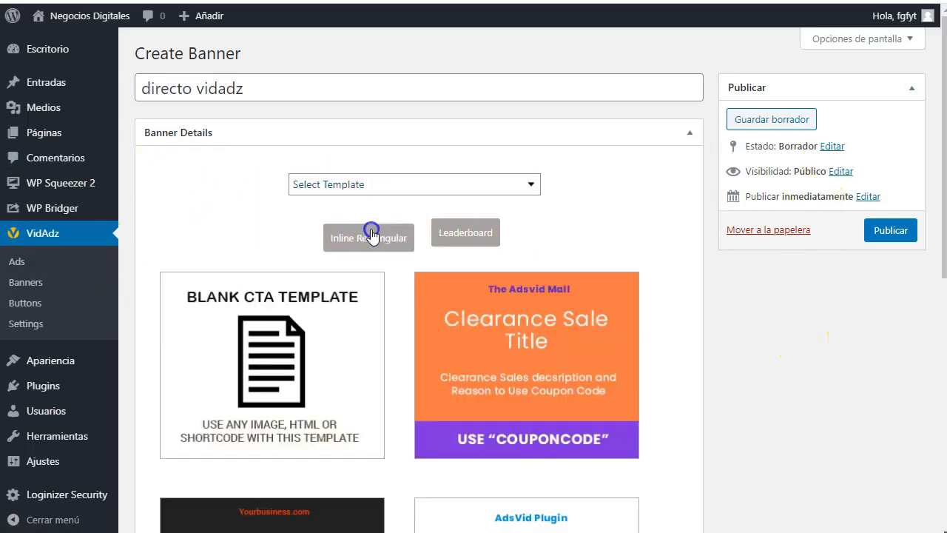
scroll(376, 242, down, 1)
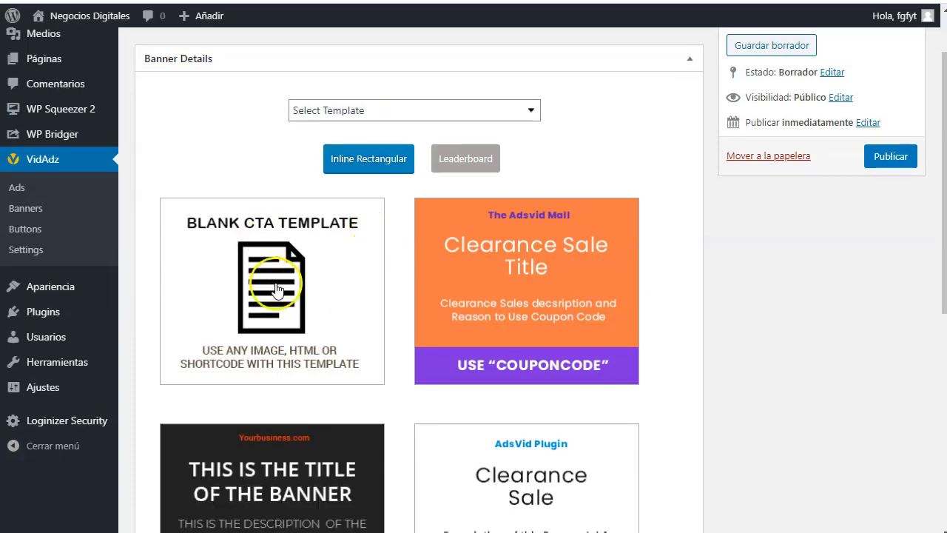
scroll(285, 289, down, 1)
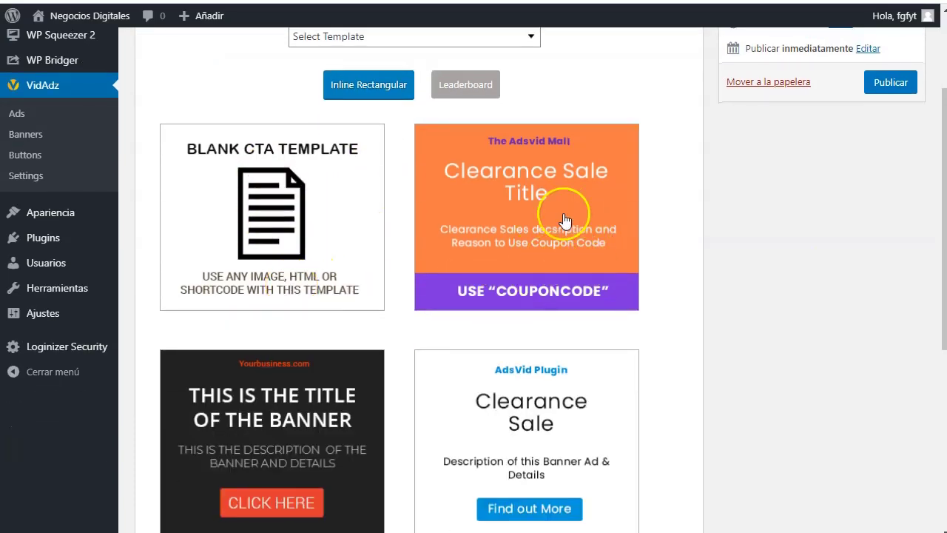
scroll(471, 282, down, 1)
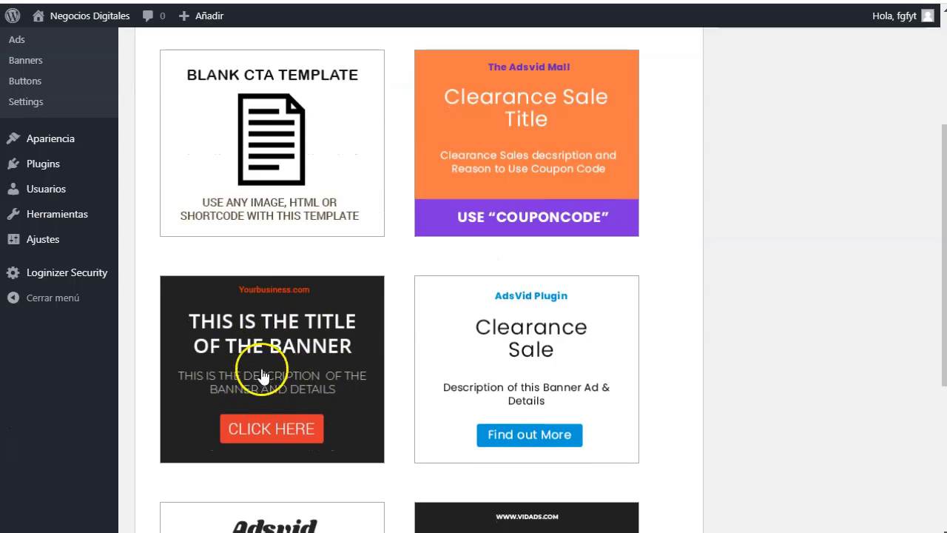
scroll(239, 349, down, 1)
scroll(536, 273, down, 2)
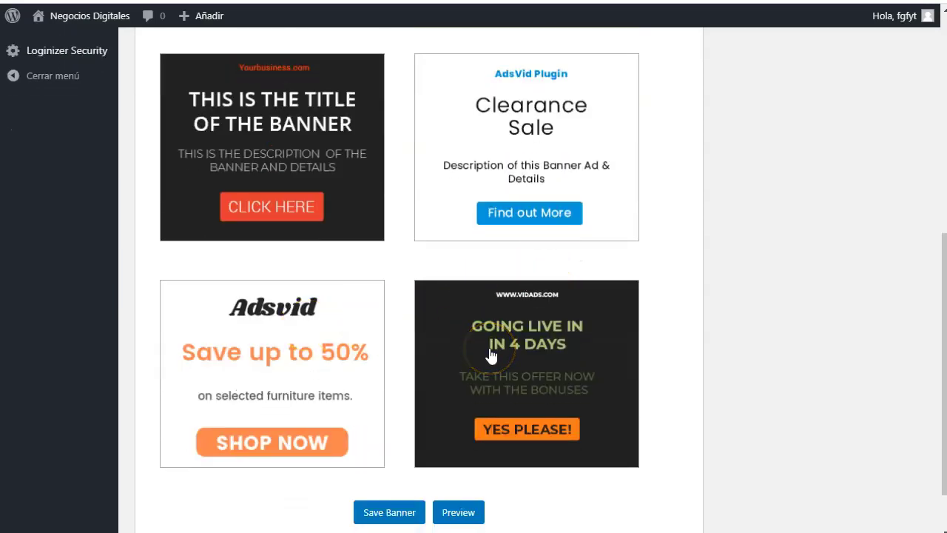
scroll(491, 356, up, 4)
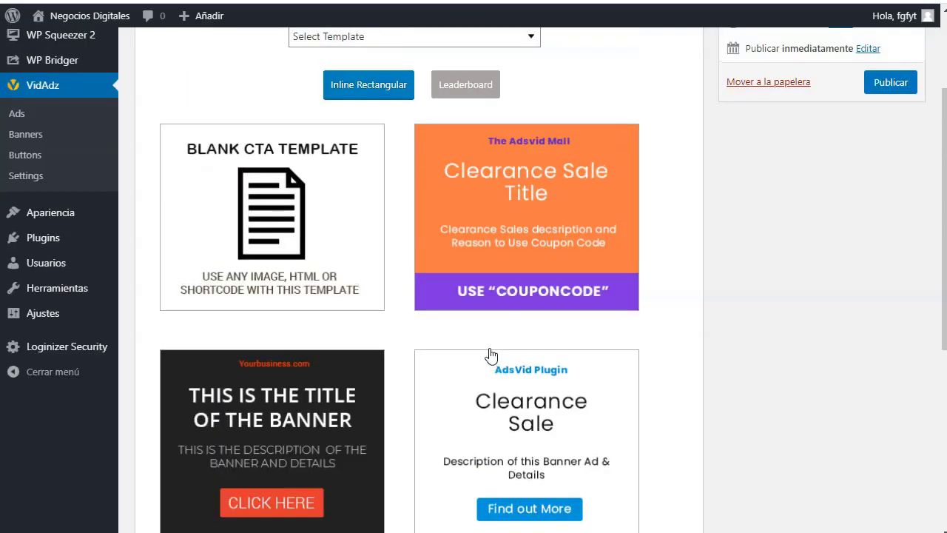
scroll(518, 318, up, 1)
click(555, 281)
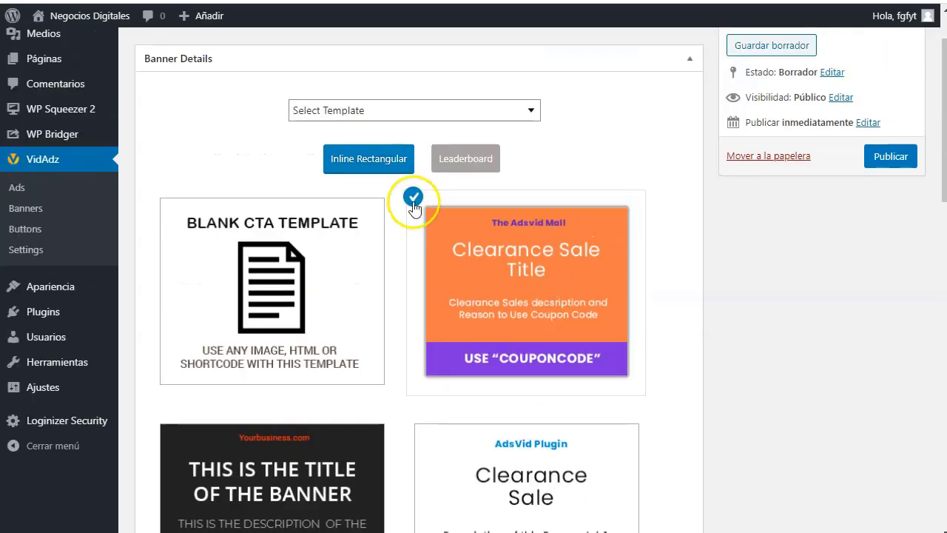
Examine the chosen template's website name, heading, description, button, size, link and color settings alongside the banner templates.
scroll(427, 322, down, 10)
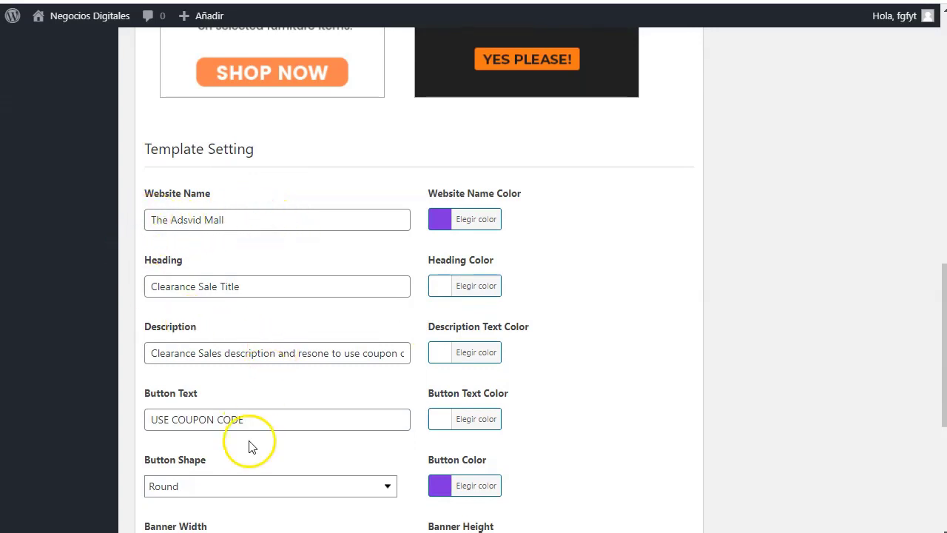
scroll(288, 326, down, 3)
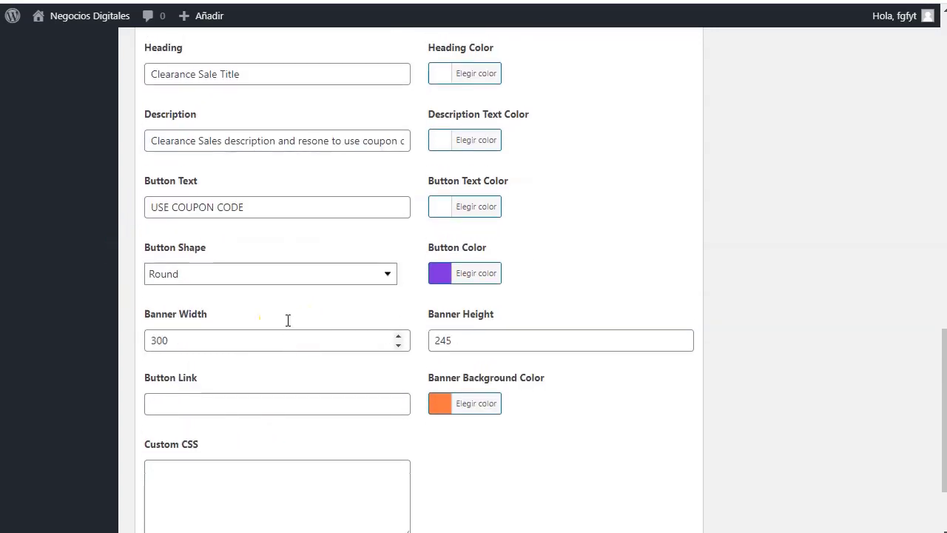
scroll(288, 322, up, 4)
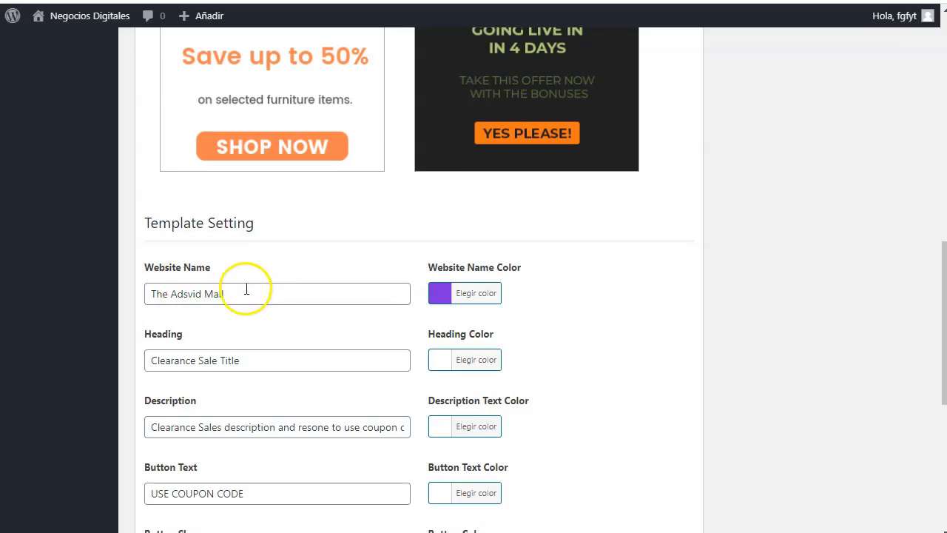
scroll(486, 190, up, 2)
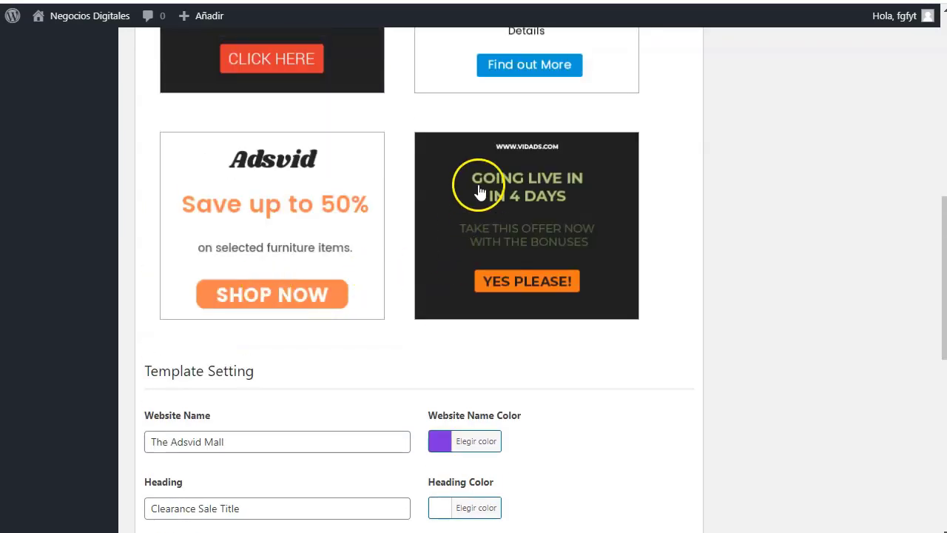
scroll(342, 332, down, 2)
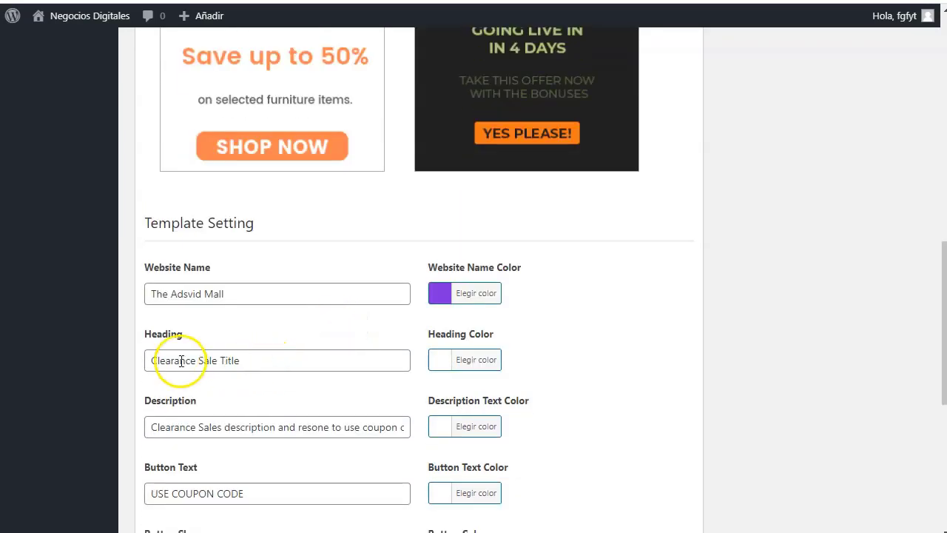
scroll(442, 262, up, 1)
scroll(218, 370, down, 2)
scroll(216, 363, up, 1)
scroll(216, 363, up, 1)
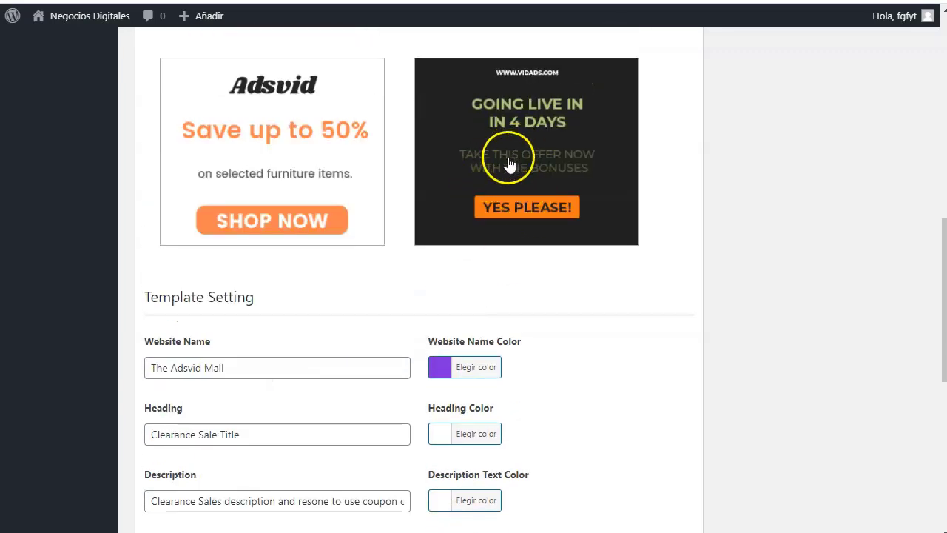
scroll(275, 412, down, 4)
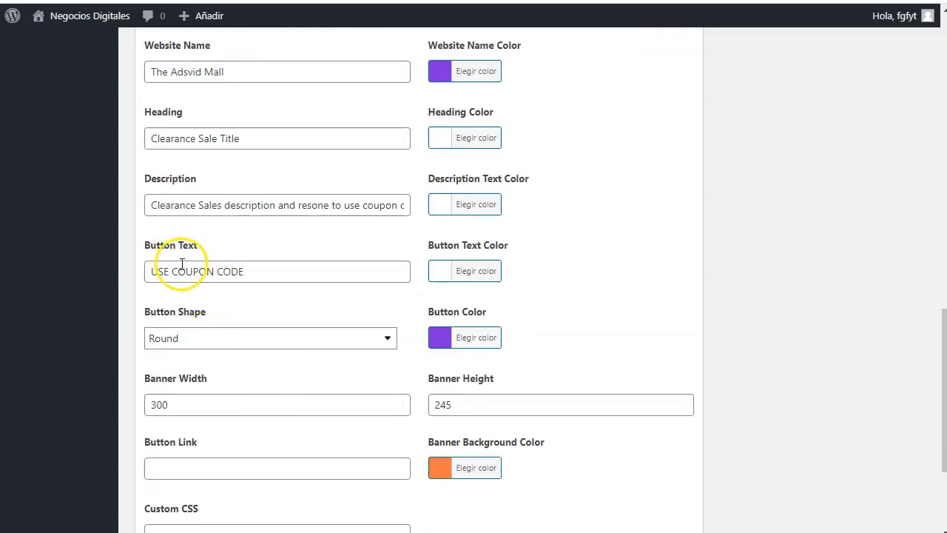
Review the selected banner template's text, button shape, banner size, button link and custom CSS fields.
scroll(518, 249, up, 3)
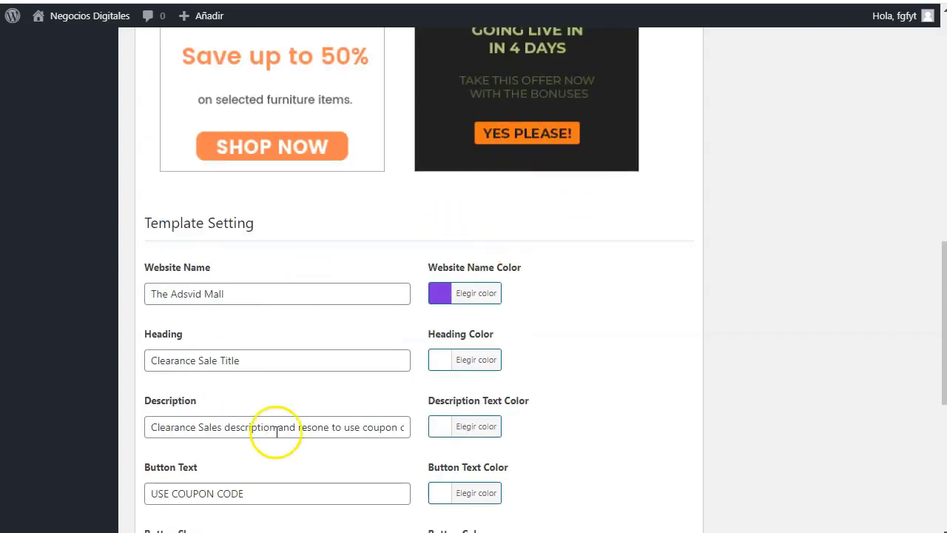
scroll(275, 434, down, 3)
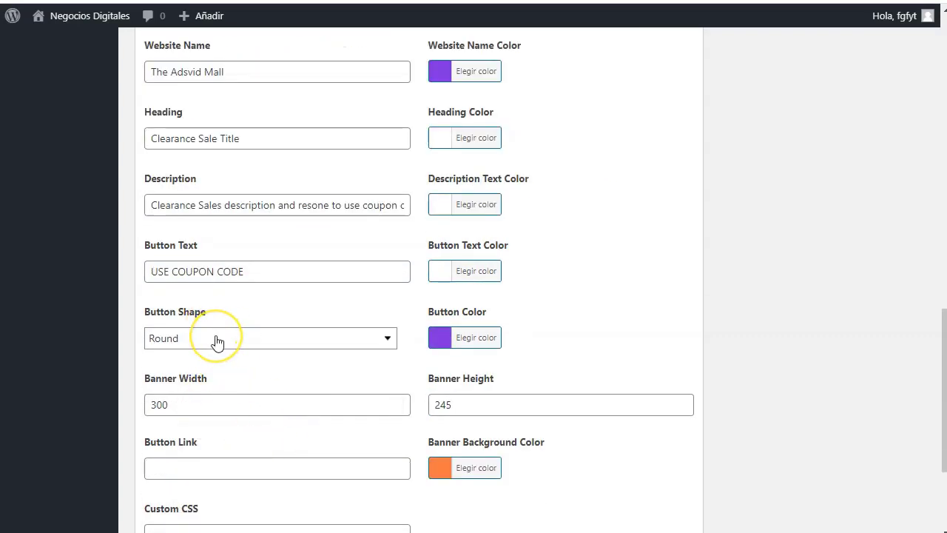
scroll(283, 408, down, 2)
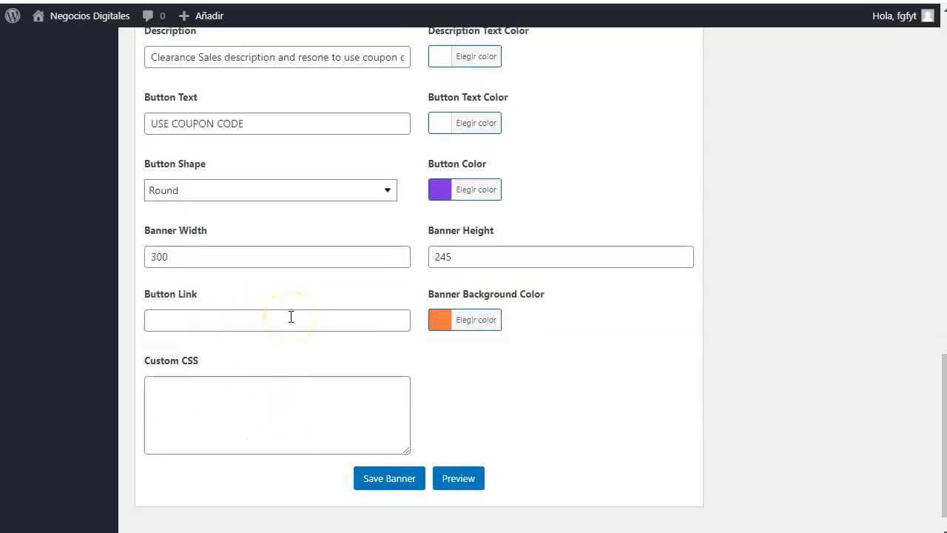
scroll(290, 317, up, 15)
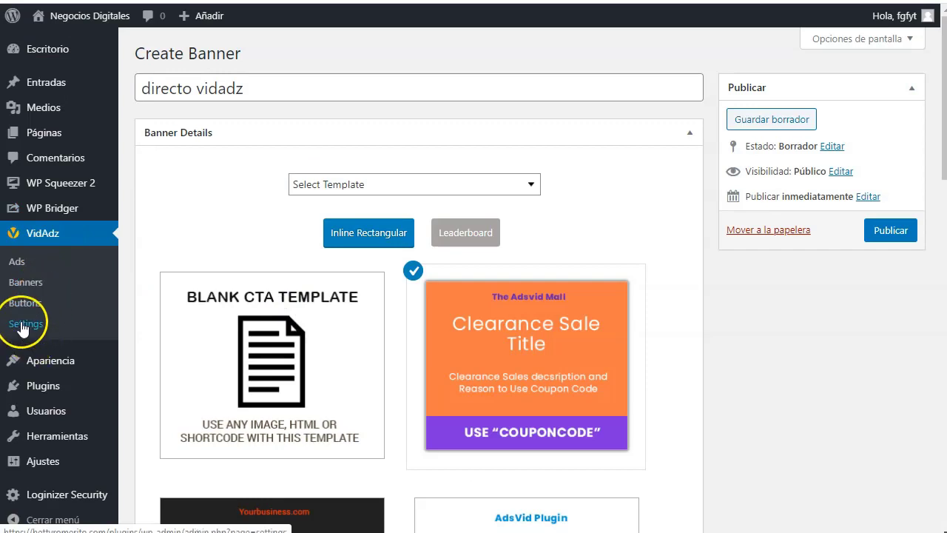
Leave the banner editor for the VidAdz ads list and open the "Lista privada demo" ad for editing.
click(14, 265)
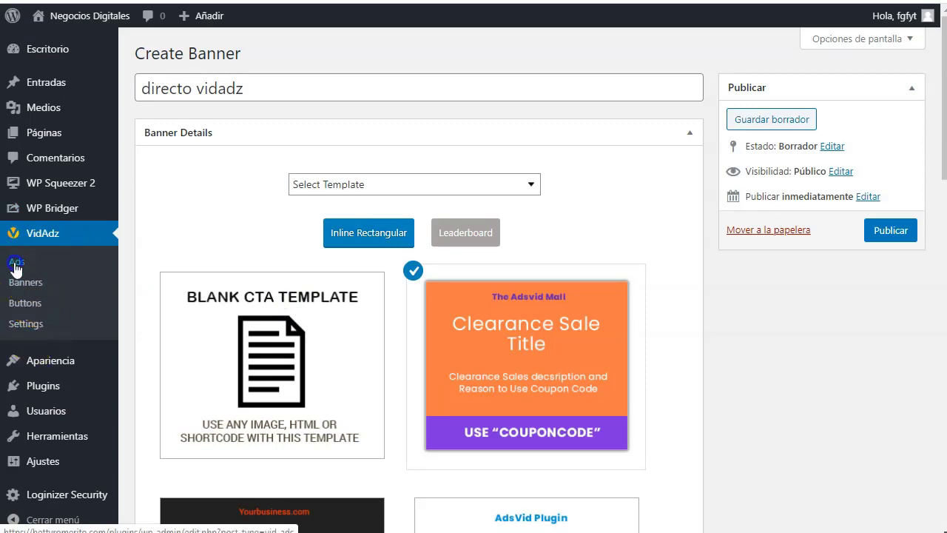
click(537, 49)
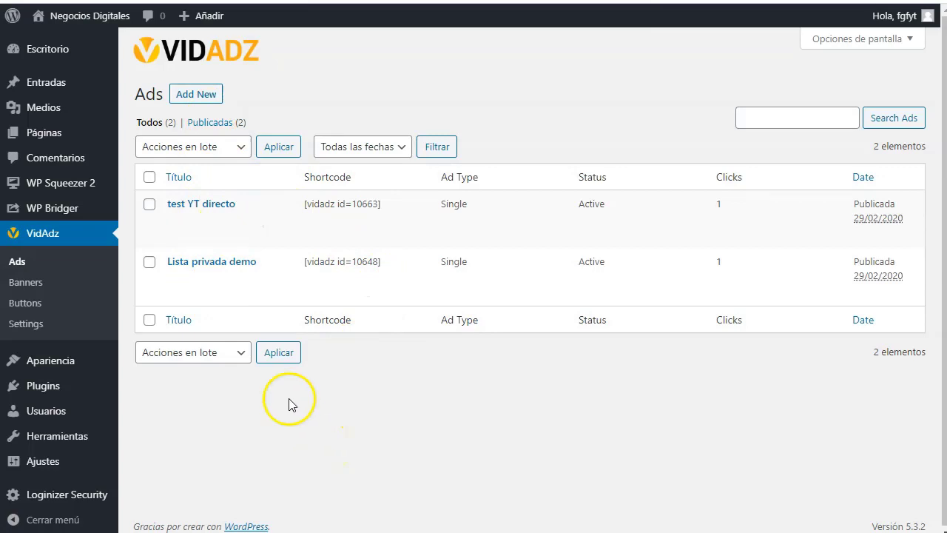
click(180, 280)
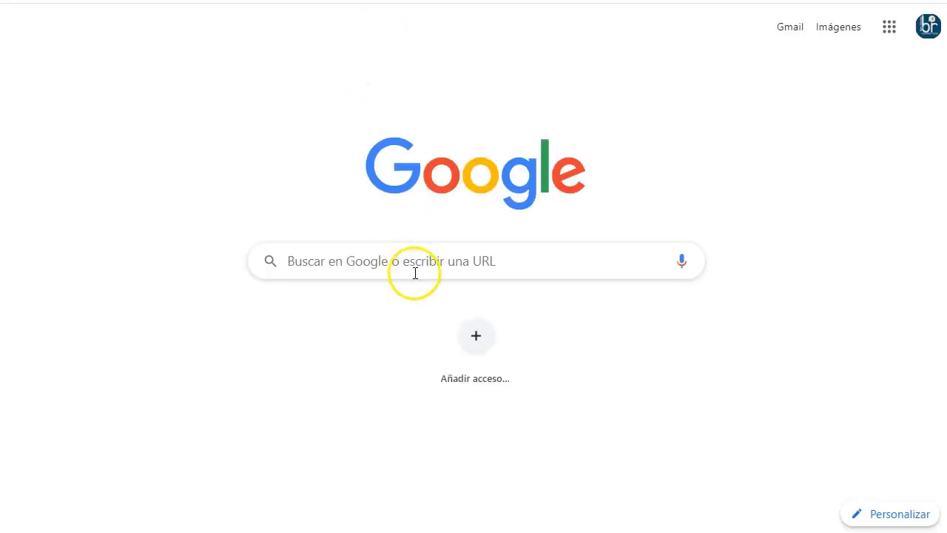
Search Google for "tamaño videos para youtube".
click(415, 273)
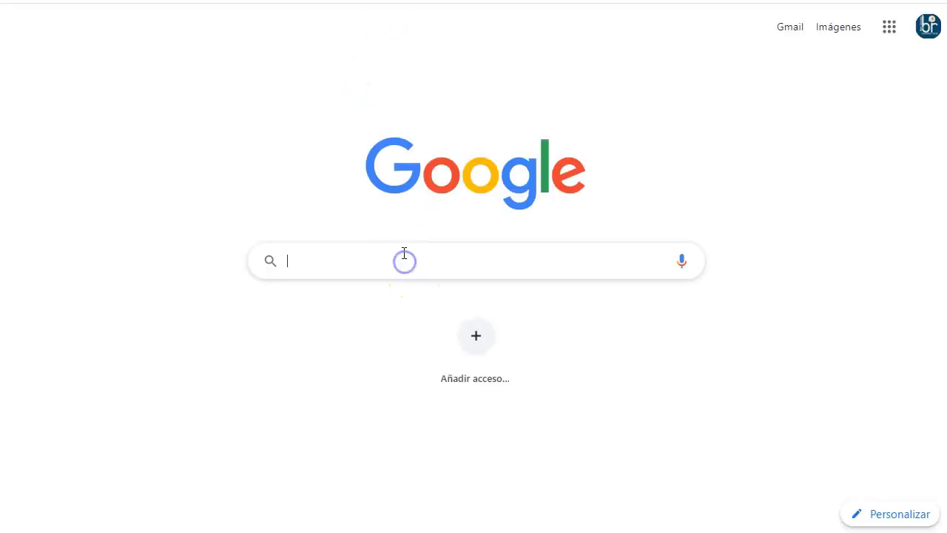
text(tamaño videos para youtub)
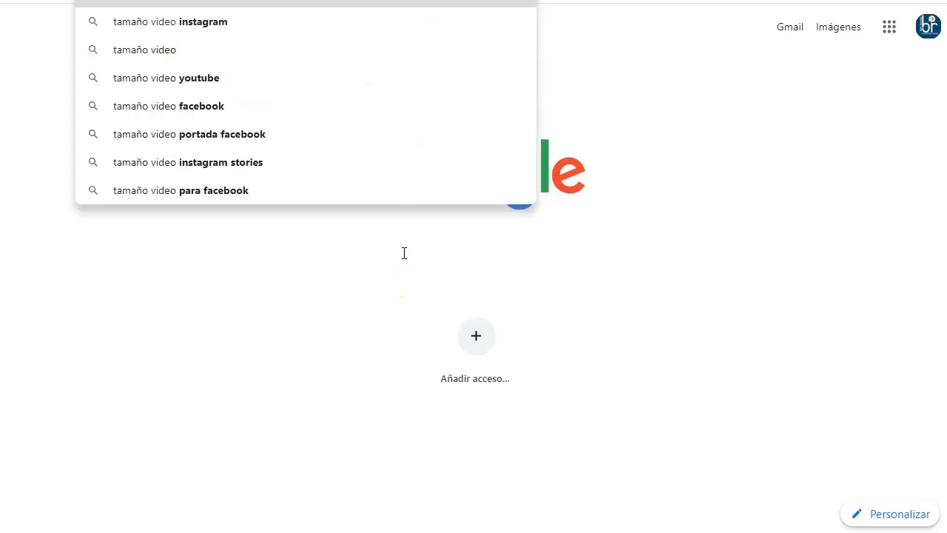
text(e)
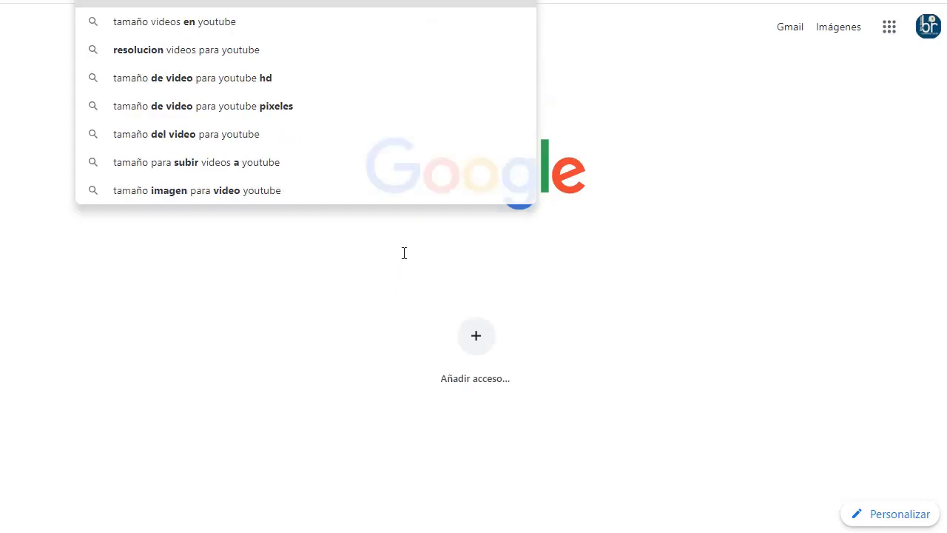
key(Return)
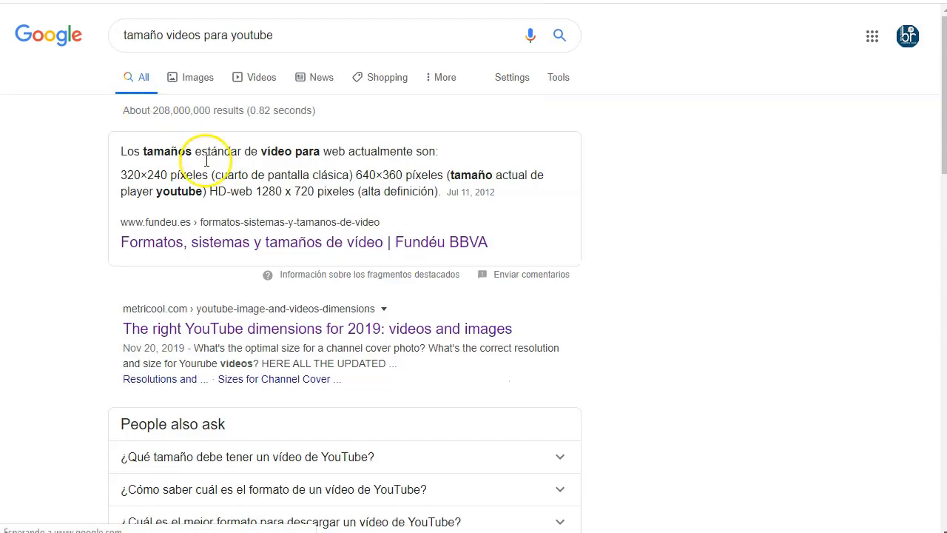
Open the Fundéu BBVA article on video formats and sizes and examine its list of standard web video sizes.
click(231, 244)
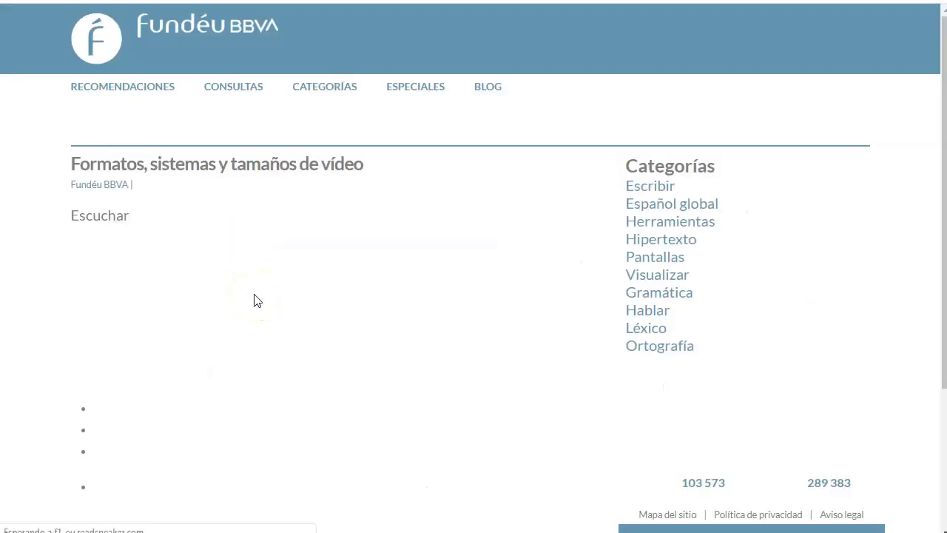
scroll(255, 294, down, 1)
scroll(255, 294, down, 2)
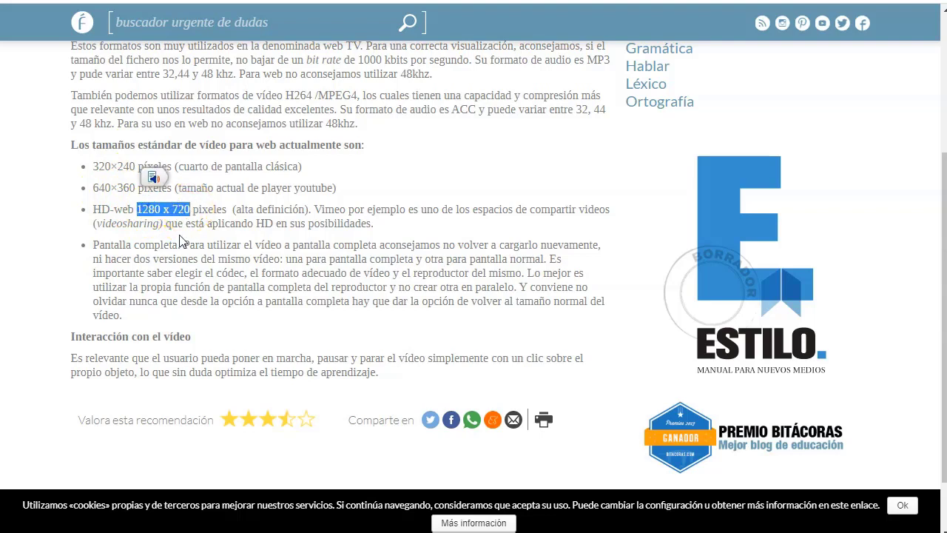
click(181, 240)
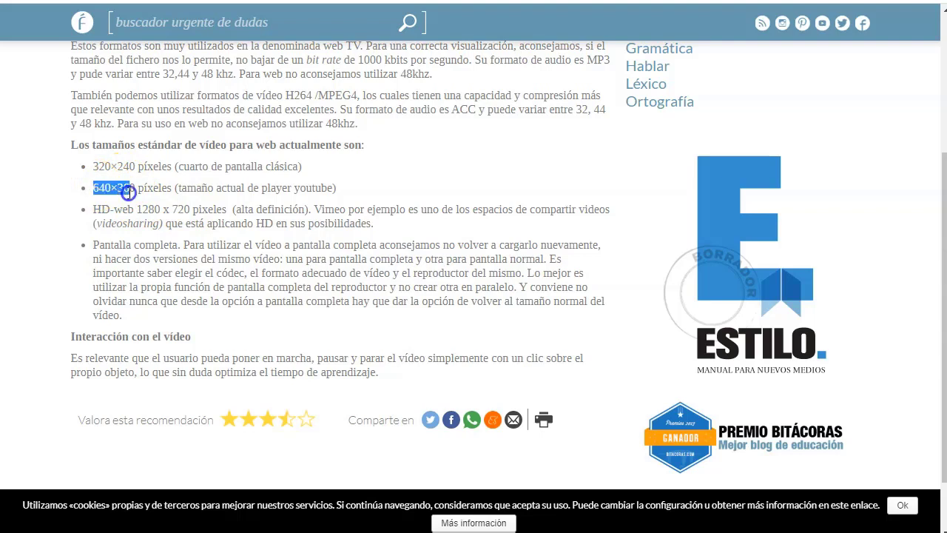
click(117, 168)
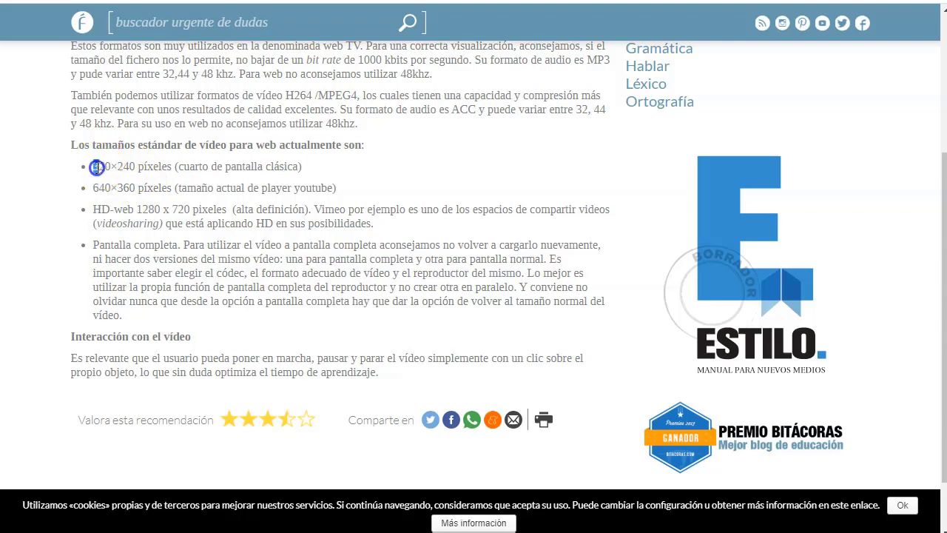
click(161, 166)
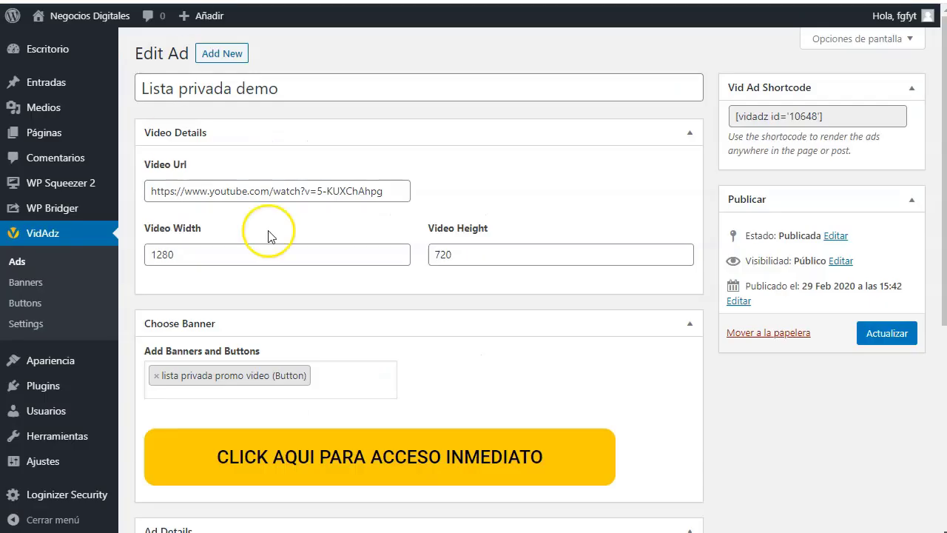
Replace the "lista privada promo video" button with the "directo vidadz" button in the "Lista privada demo" ad.
scroll(264, 218, down, 2)
scroll(267, 220, down, 1)
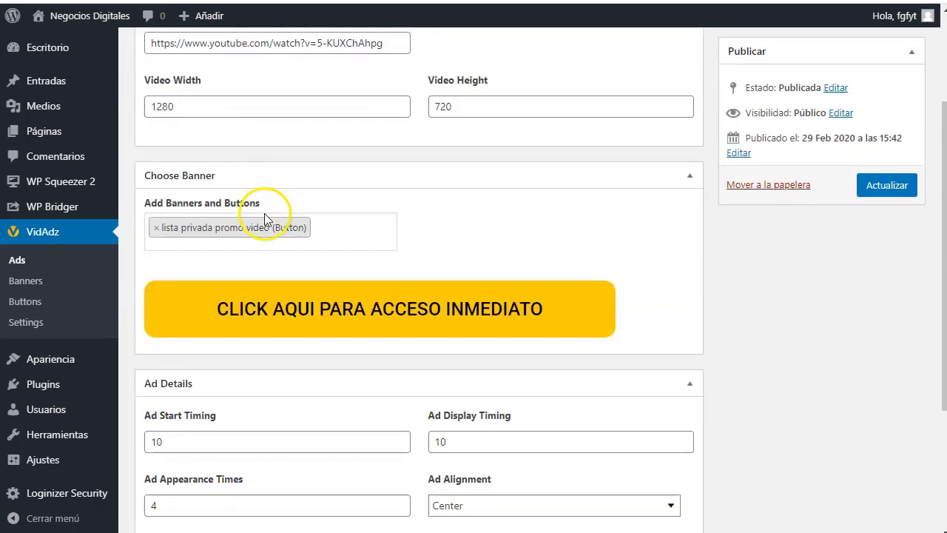
click(344, 232)
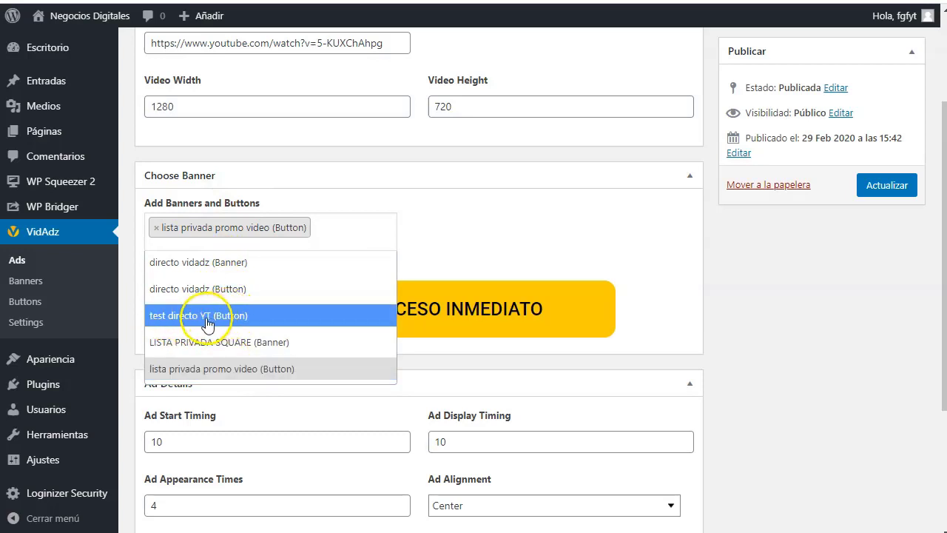
click(211, 294)
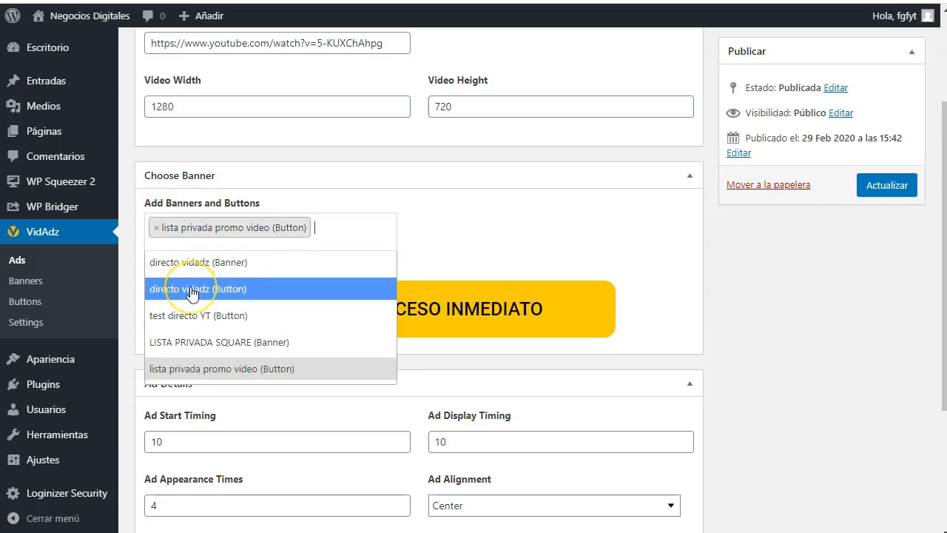
click(191, 293)
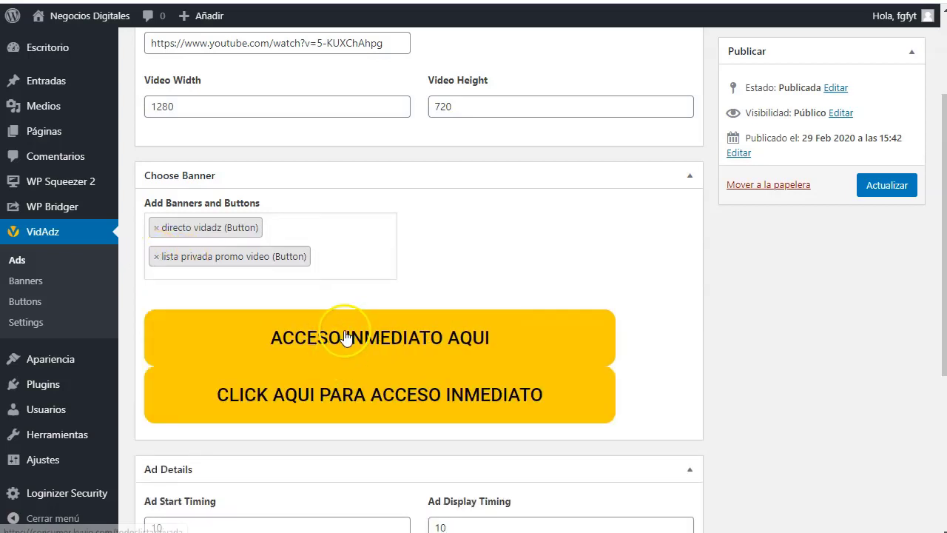
click(156, 257)
click(486, 228)
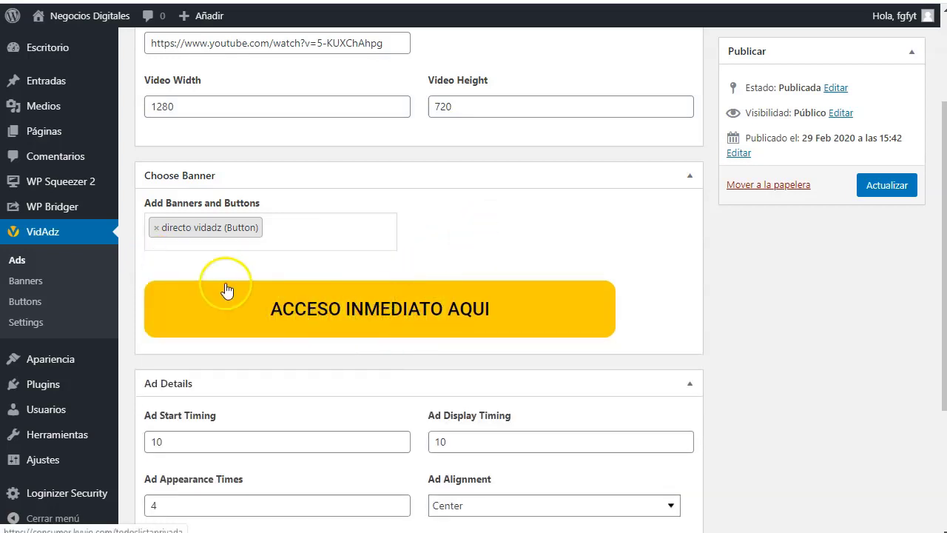
Examine the ad's start timing, display timing, appearance times, alignment, stop video and open links settings.
scroll(228, 291, down, 3)
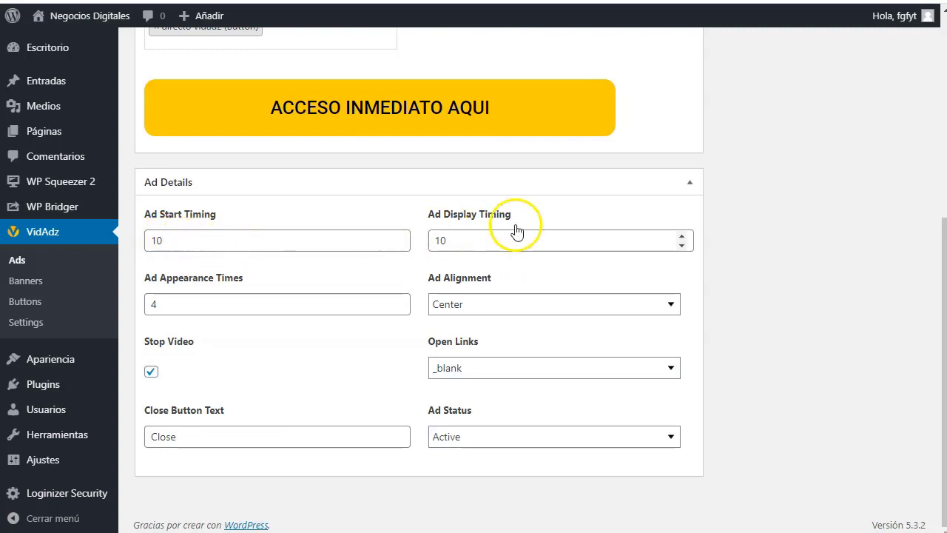
drag(467, 241, 416, 241)
double_click(469, 245)
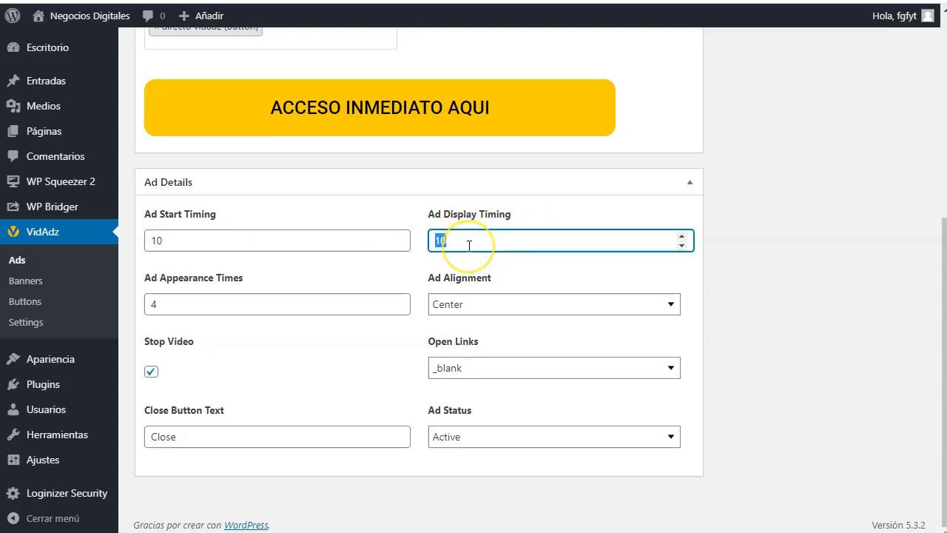
click(183, 305)
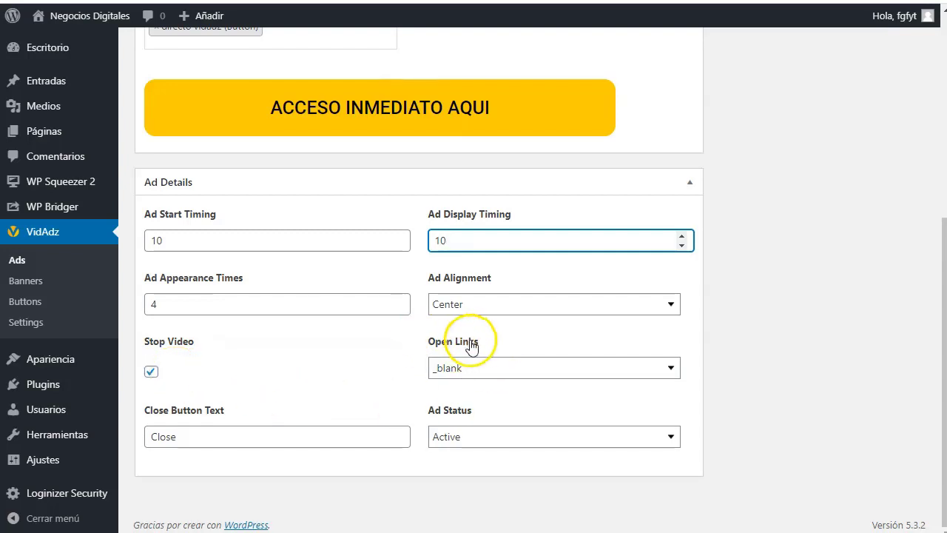
click(471, 374)
click(470, 371)
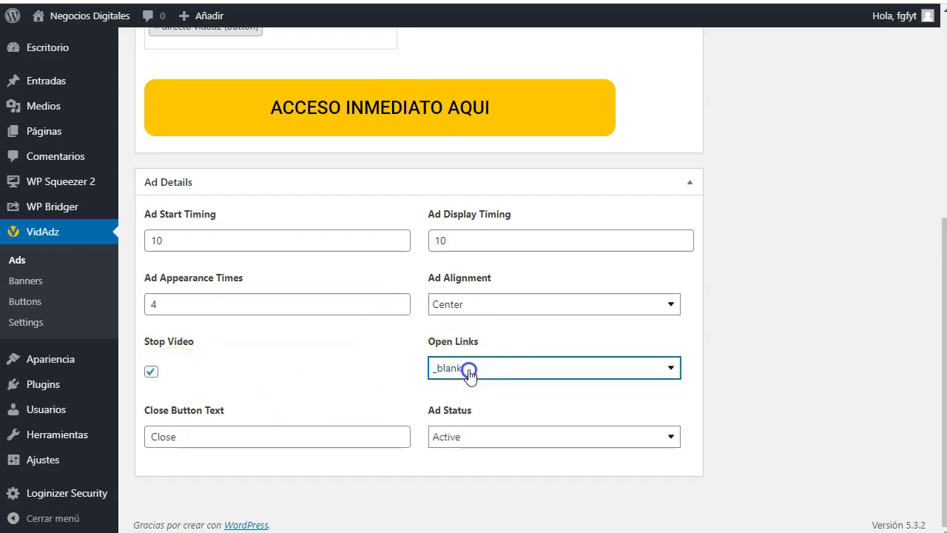
Set the ad's close button text to "Cierra" and update the ad.
click(220, 436)
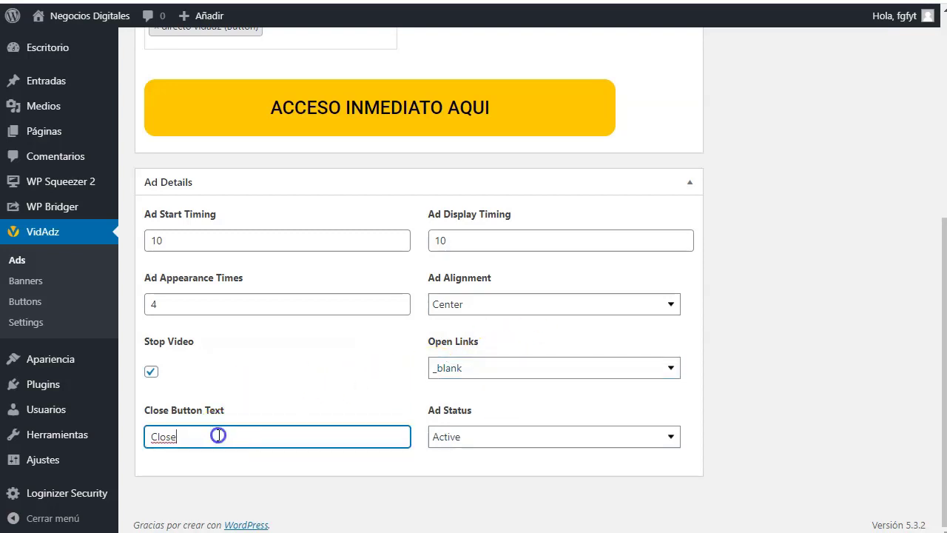
drag(201, 440, 137, 439)
text(Cierra)
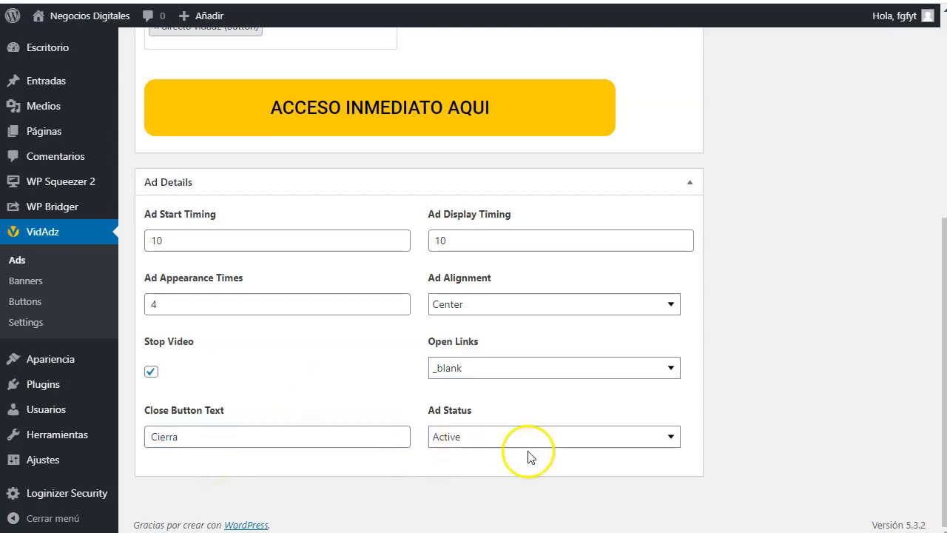
click(495, 438)
click(365, 398)
scroll(688, 341, up, 5)
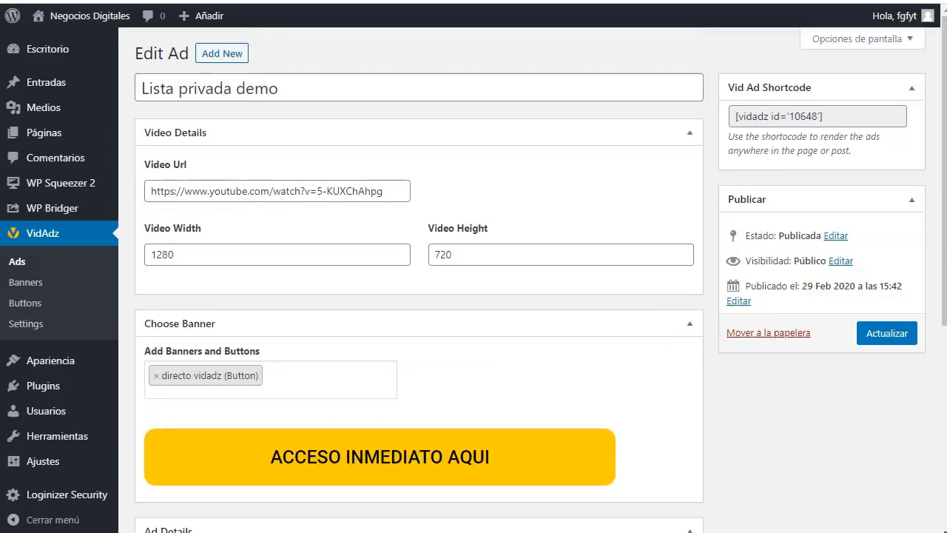
click(886, 334)
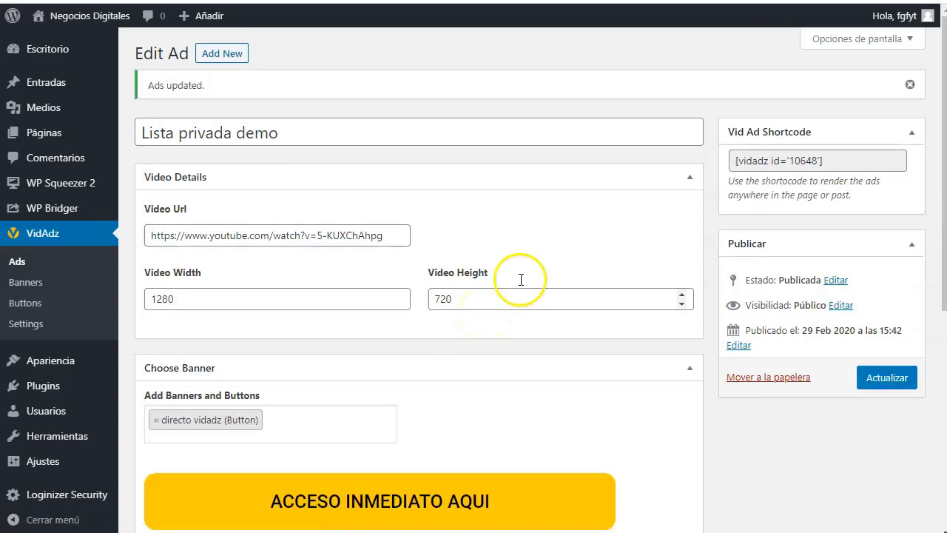
Copy the shortcode of the "Lista privada demo" ad.
drag(828, 159, 732, 157)
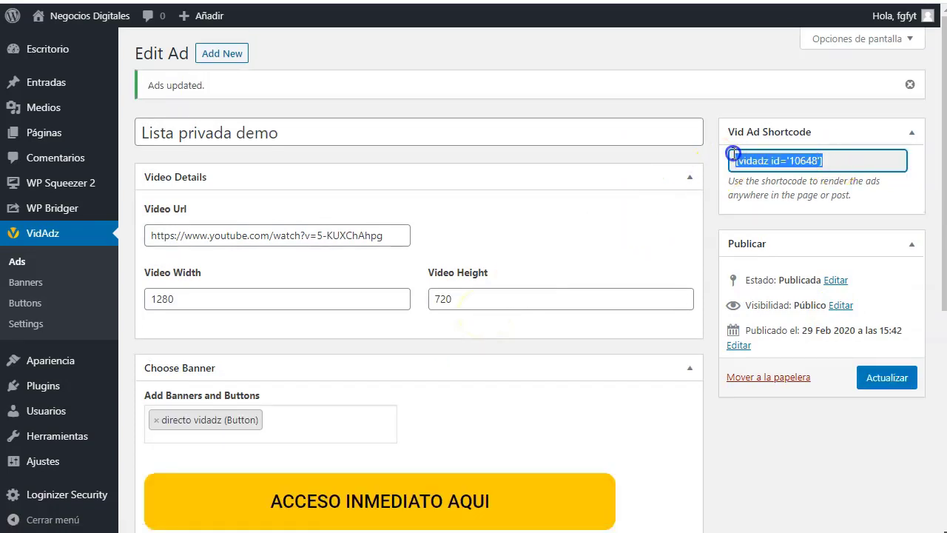
right_click(756, 159)
click(781, 176)
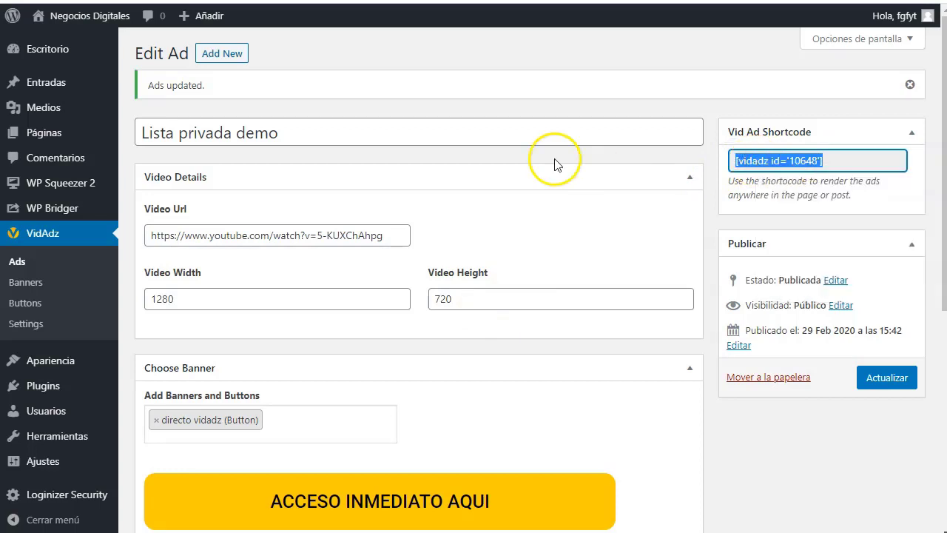
Create a new WordPress page titled "Tests VidAdz Directo".
mouse_move(57, 90)
mouse_move(53, 132)
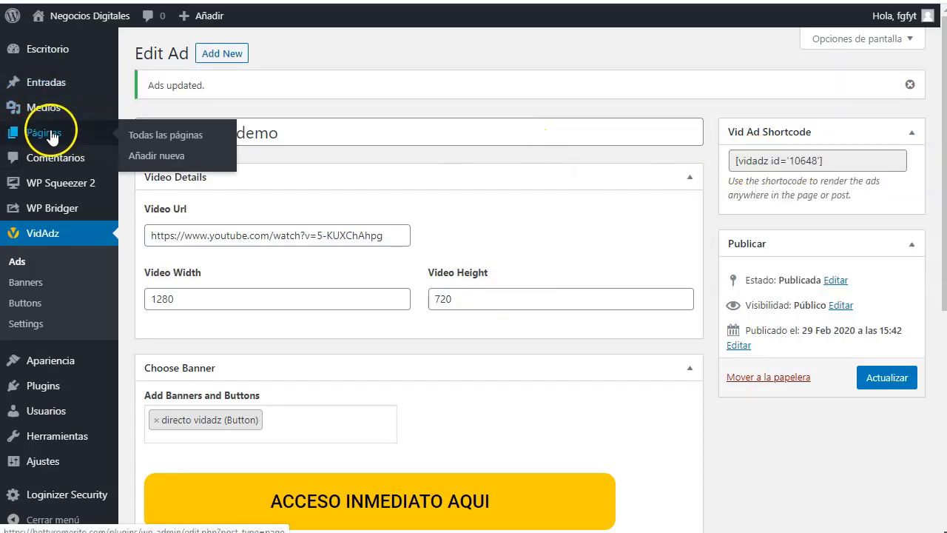
click(160, 157)
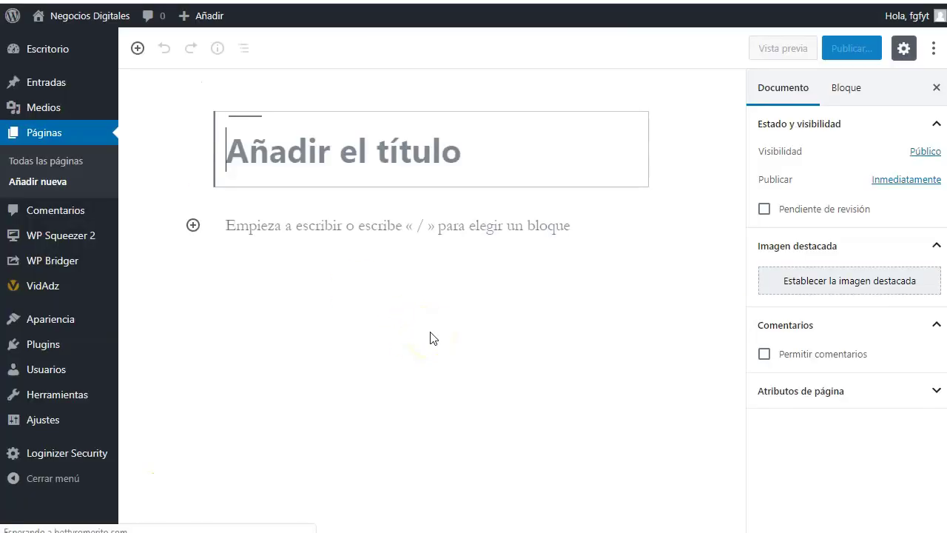
text(Tests VidAd)
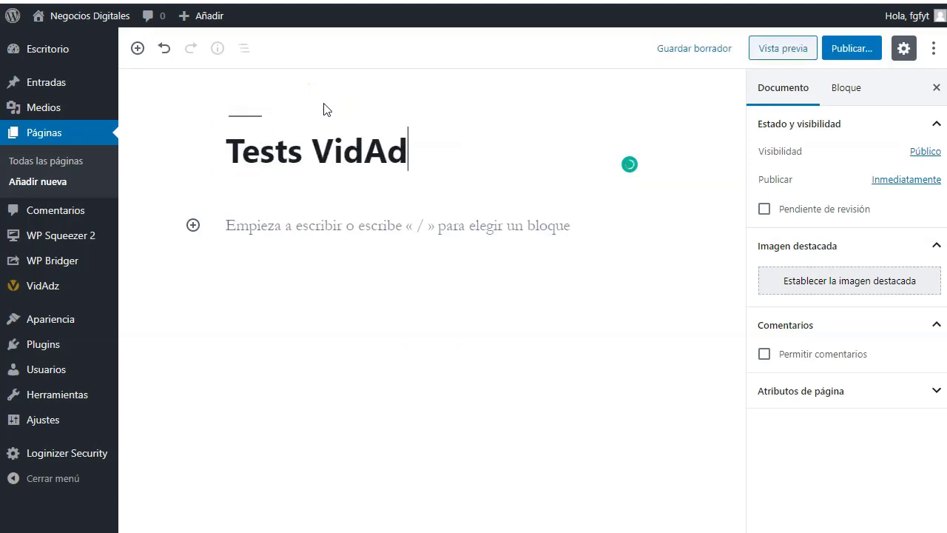
text(z Directo)
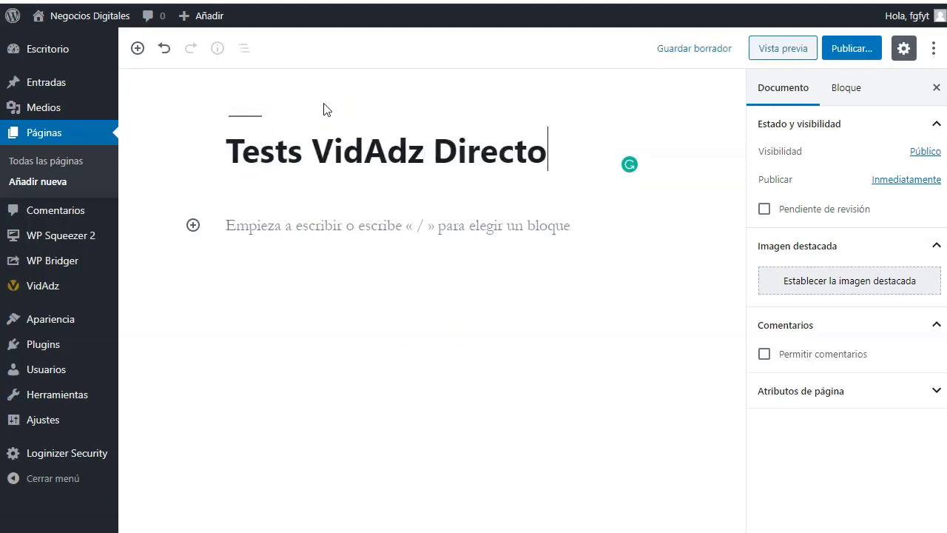
Add the paragraph "Esta es una muestra de como queda nuestro video con anuncio embebido" below the page title.
click(282, 222)
text(Esta es una mue)
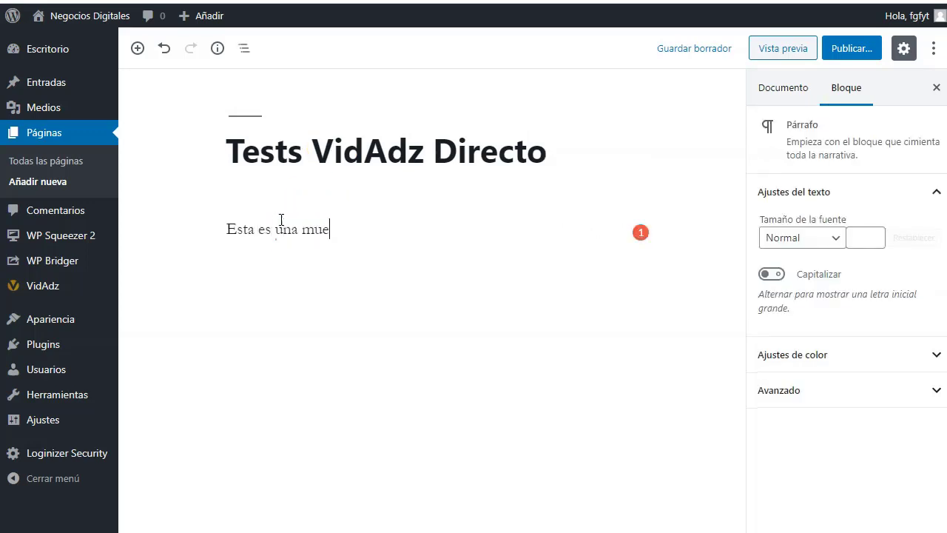
text(stra de como queda)
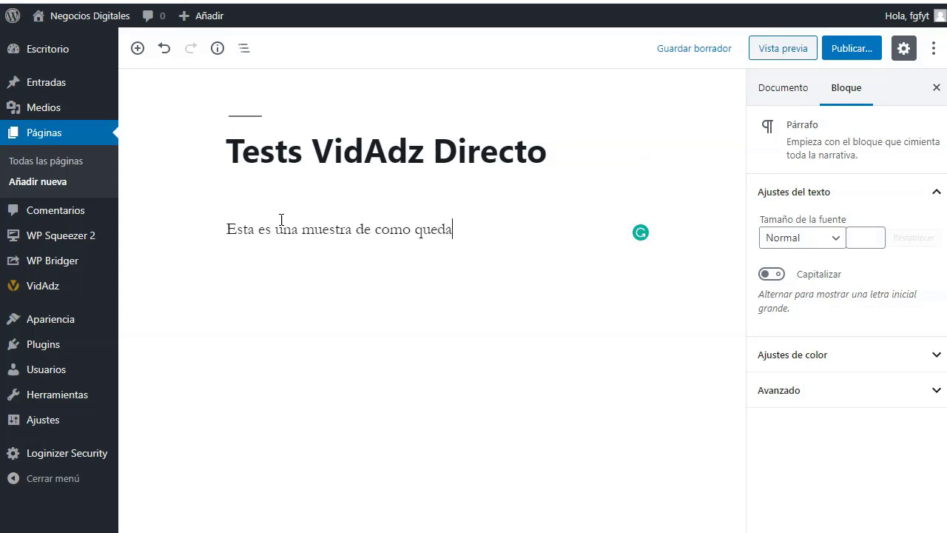
text( nuestro video )
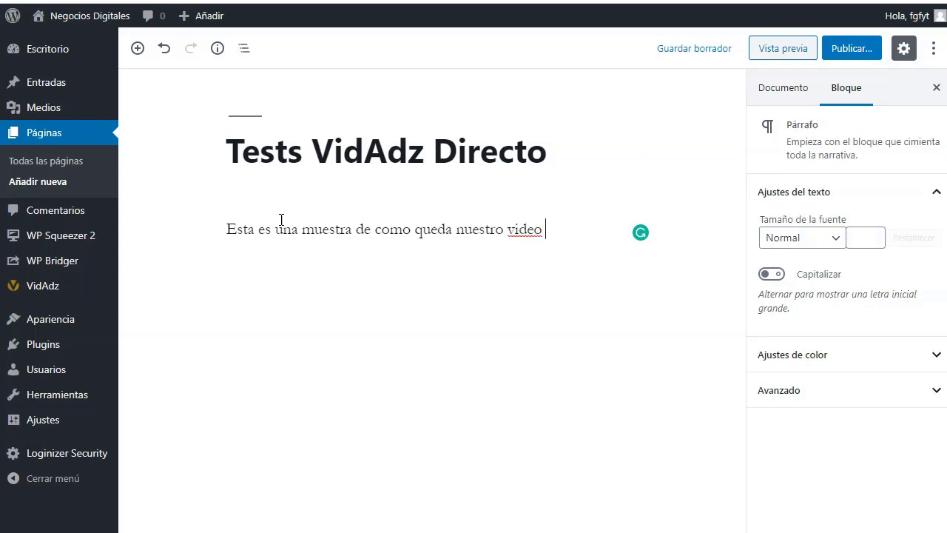
text(con anuncio embebido)
key(Return)
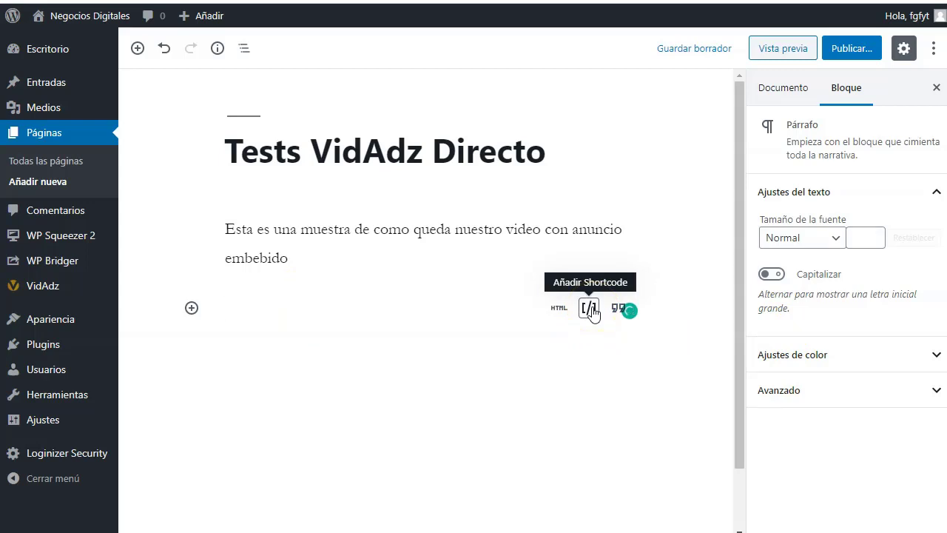
Insert a Shortcode block below the paragraph containing the copied shortcode [vidadz id='10648'].
click(589, 308)
key(ctrl+v)
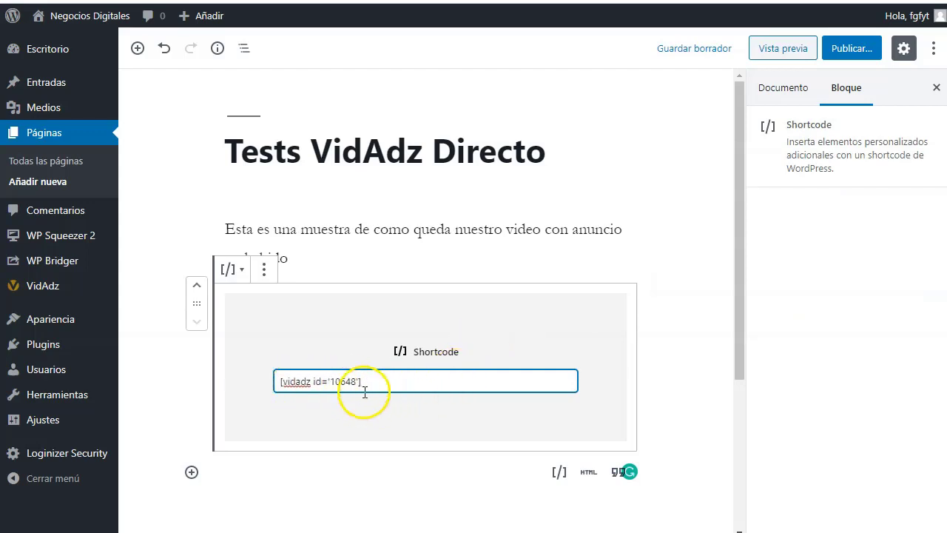
click(664, 304)
click(442, 246)
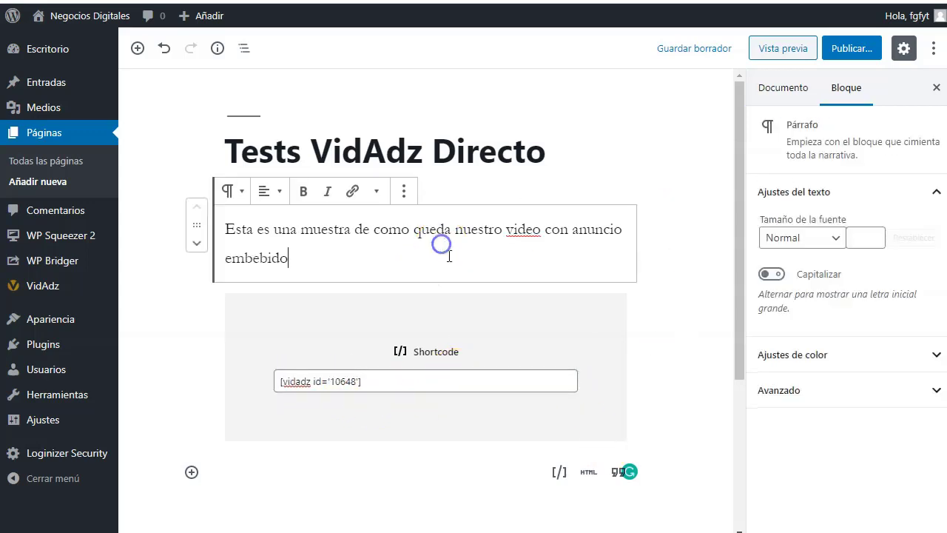
click(702, 226)
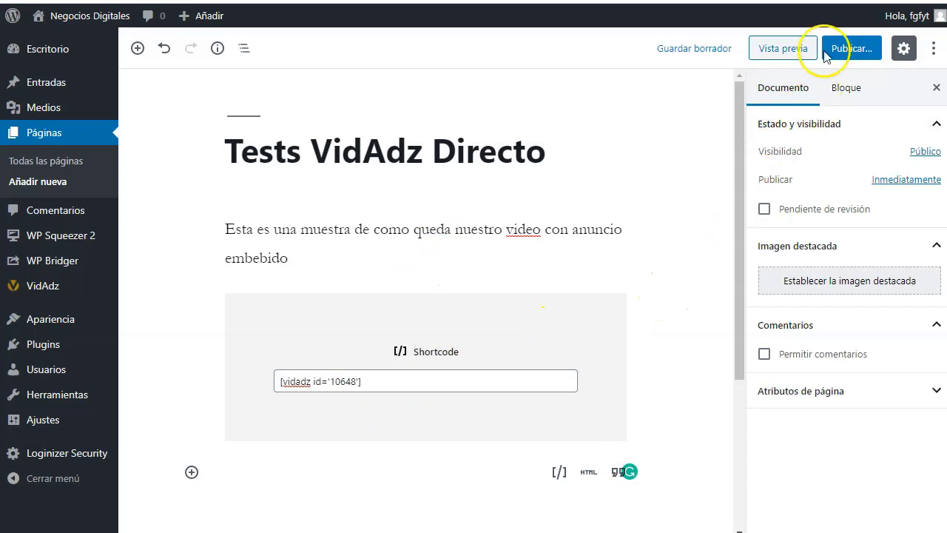
Preview the page and examine the embedded video below the paragraph.
click(777, 53)
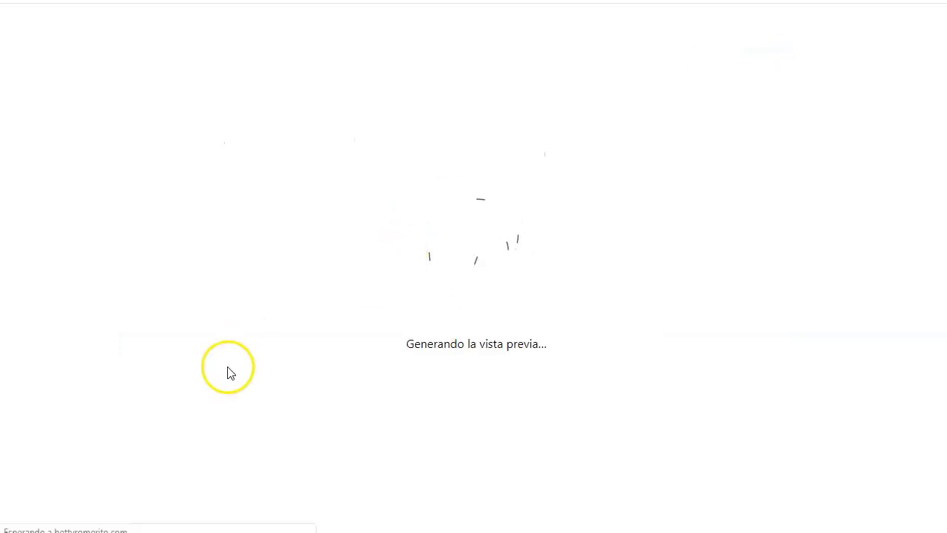
scroll(227, 345, down, 4)
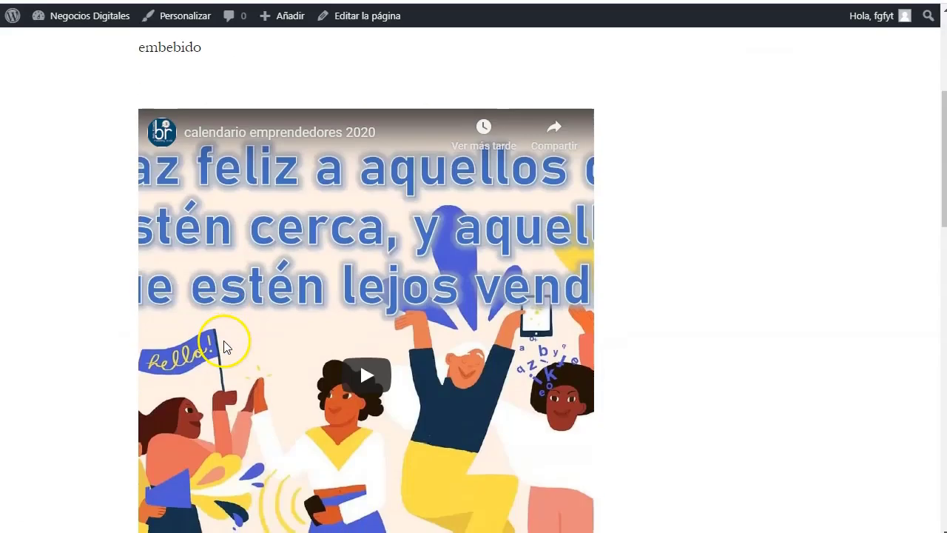
scroll(17, 323, up, 1)
mouse_move(180, 210)
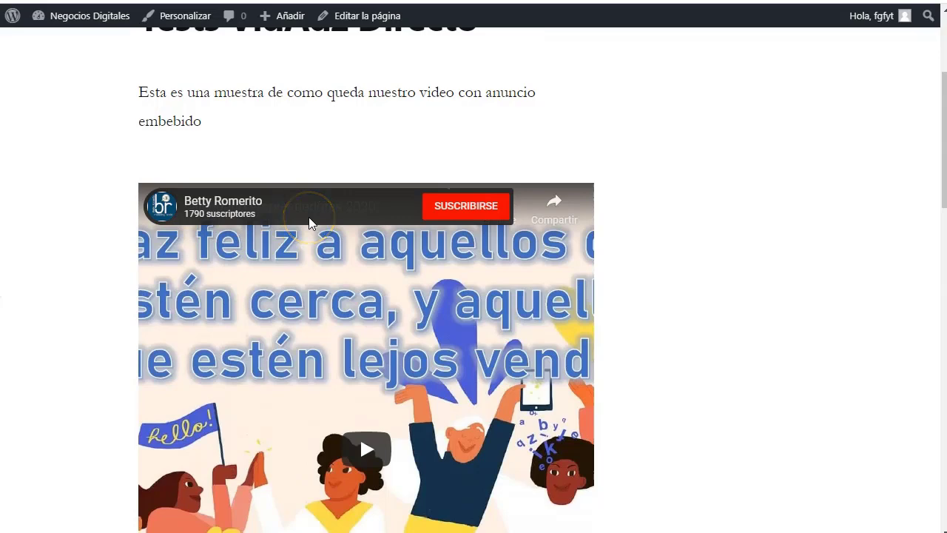
Play the embedded video in the page preview and mute its sound.
scroll(789, 249, down, 3)
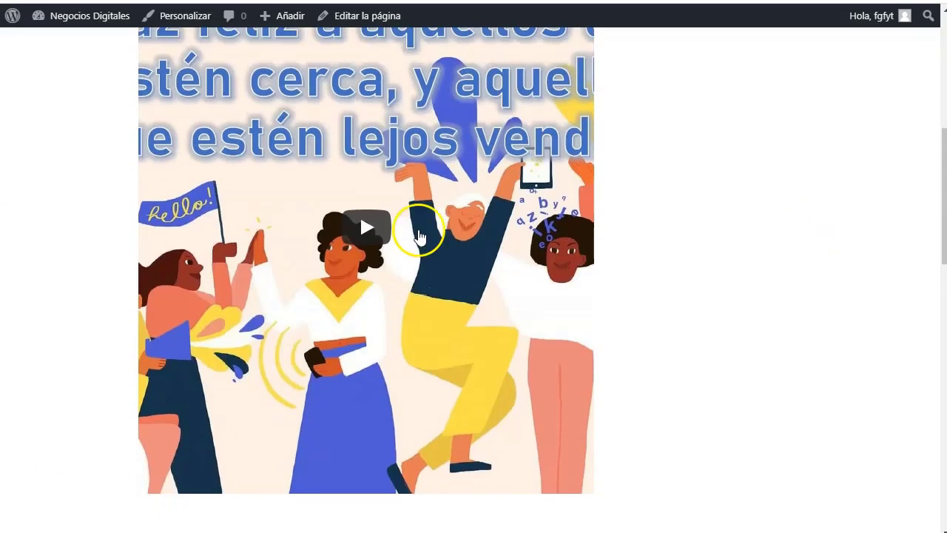
click(366, 227)
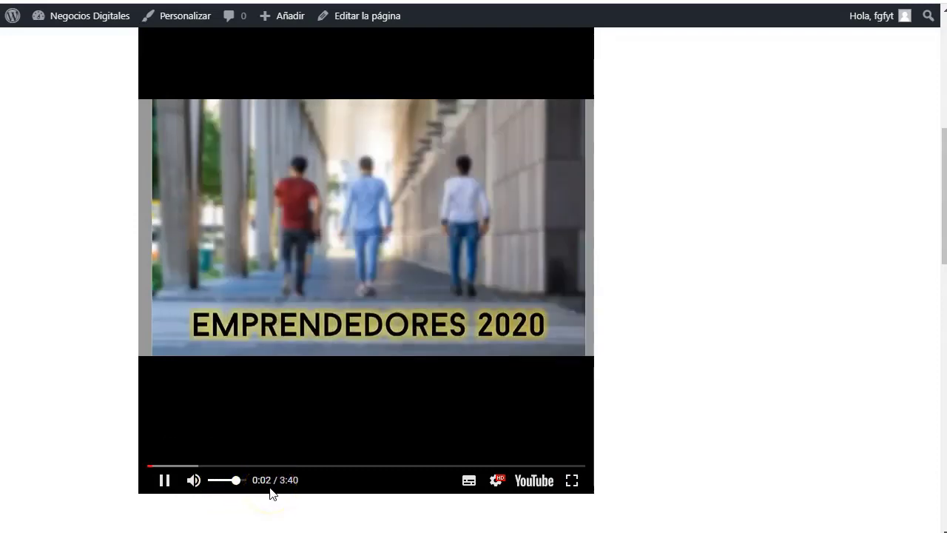
click(192, 481)
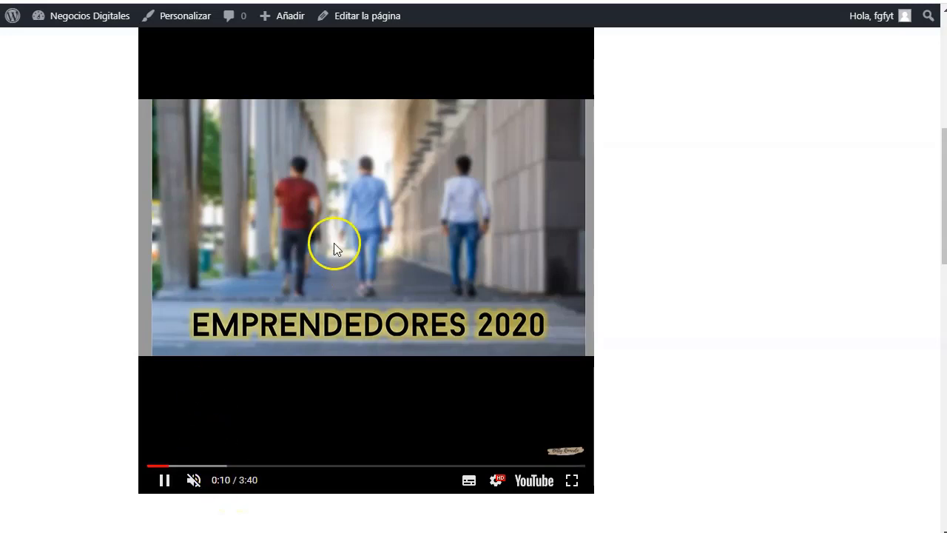
Examine the button ad over the video, including its close control, and watch the video continue playing after the ad.
scroll(375, 219, up, 1)
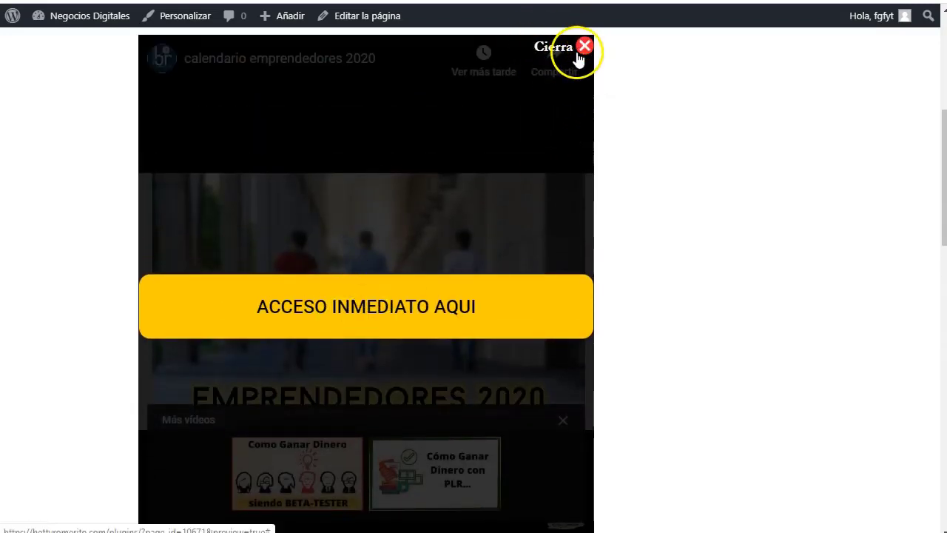
scroll(349, 265, down, 2)
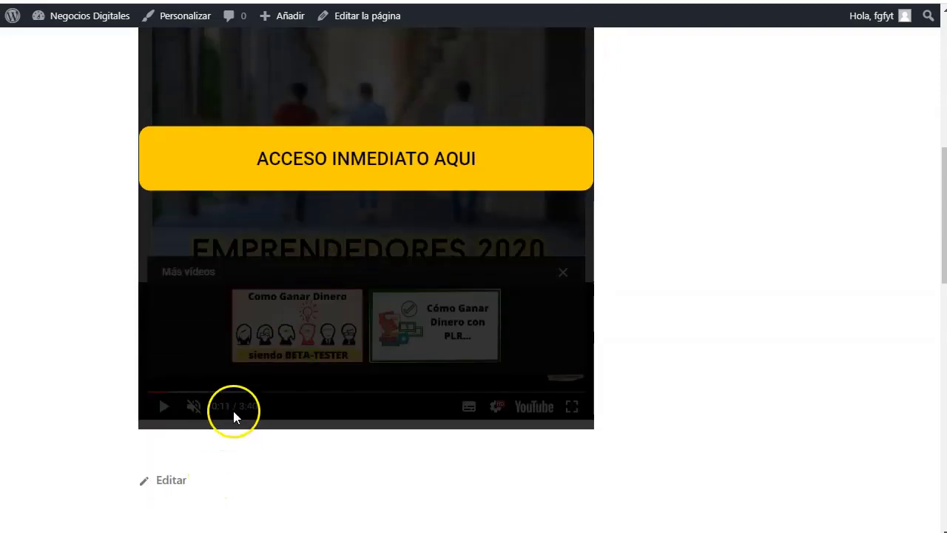
scroll(446, 274, up, 3)
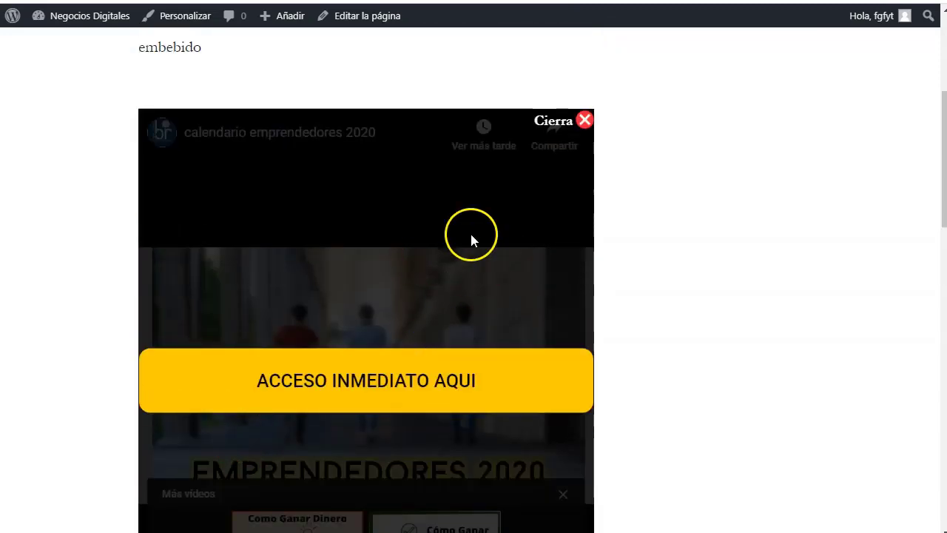
click(446, 274)
scroll(455, 220, down, 1)
scroll(301, 316, down, 1)
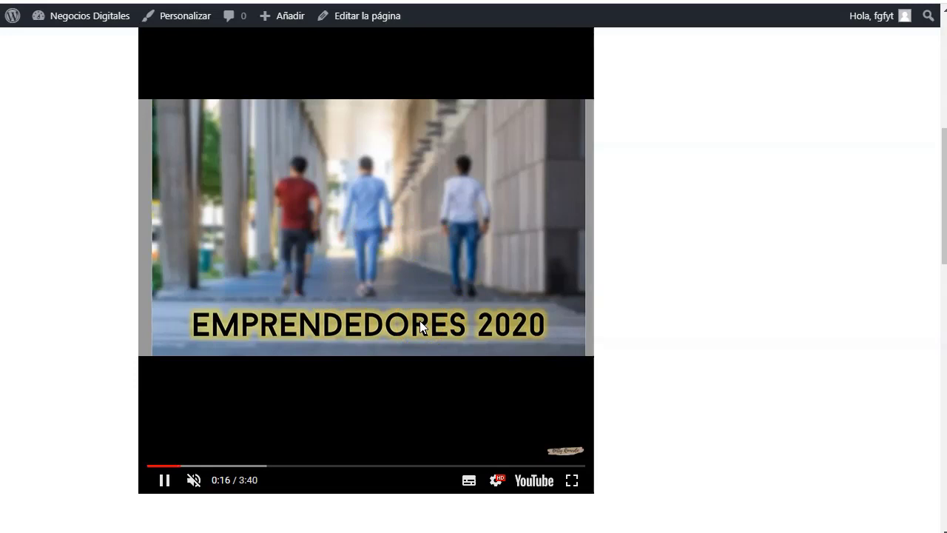
scroll(419, 327, up, 1)
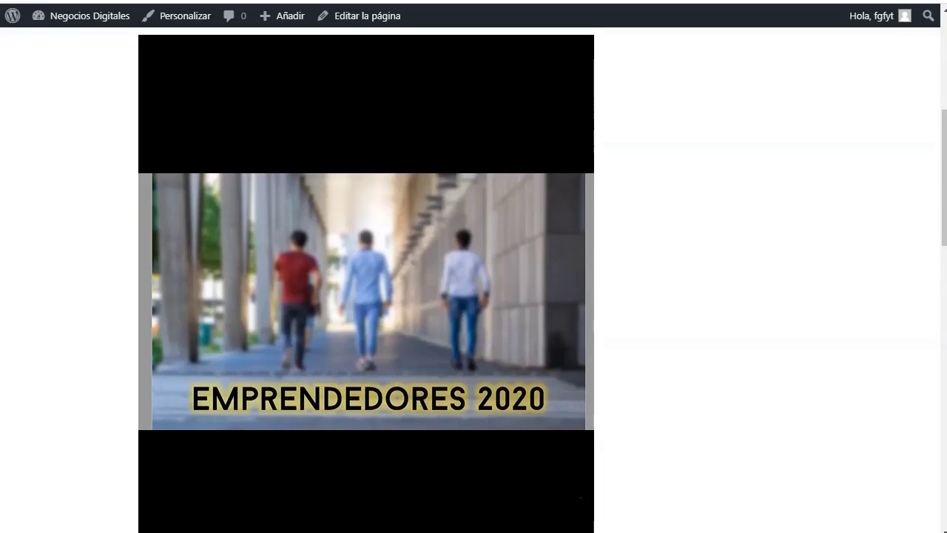